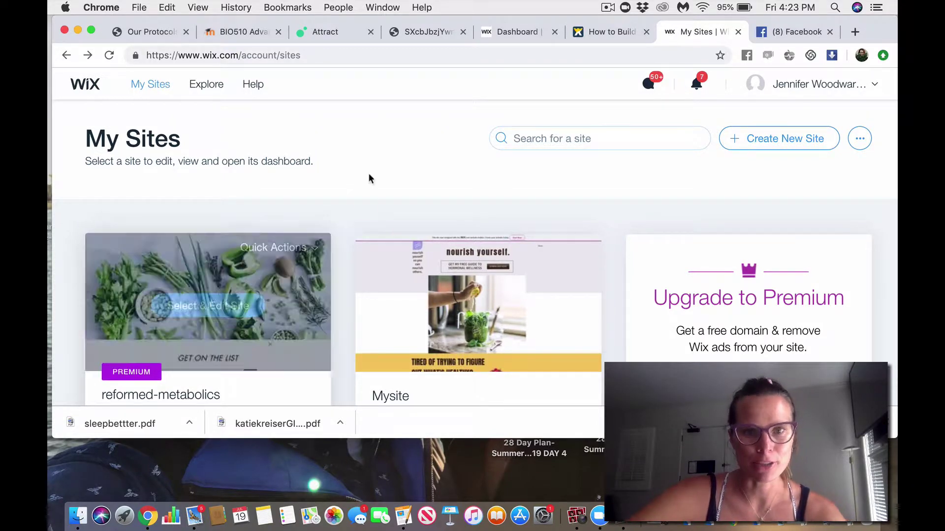
# Scroll down the My Sites list to find the reformed-metabolics site
pyautogui.scroll(-1, 370, 179)
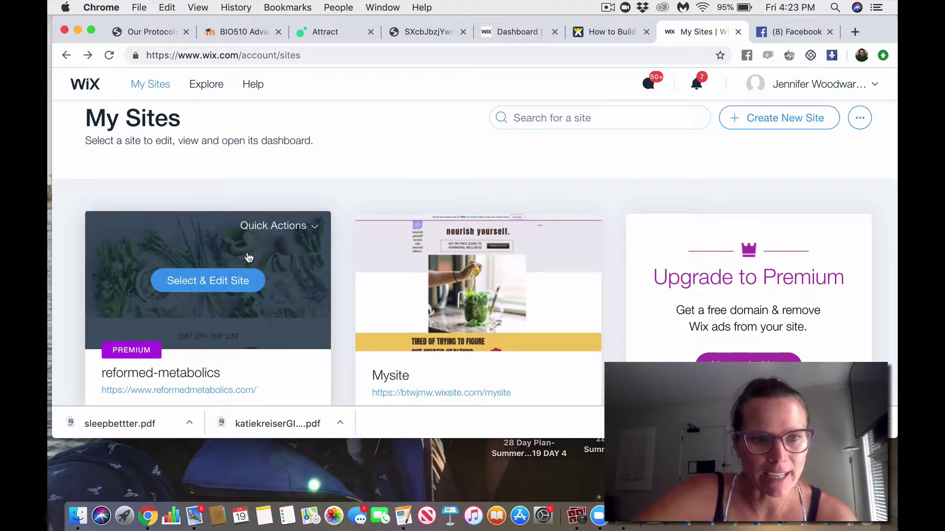
pyautogui.scroll(-1, 249, 266)
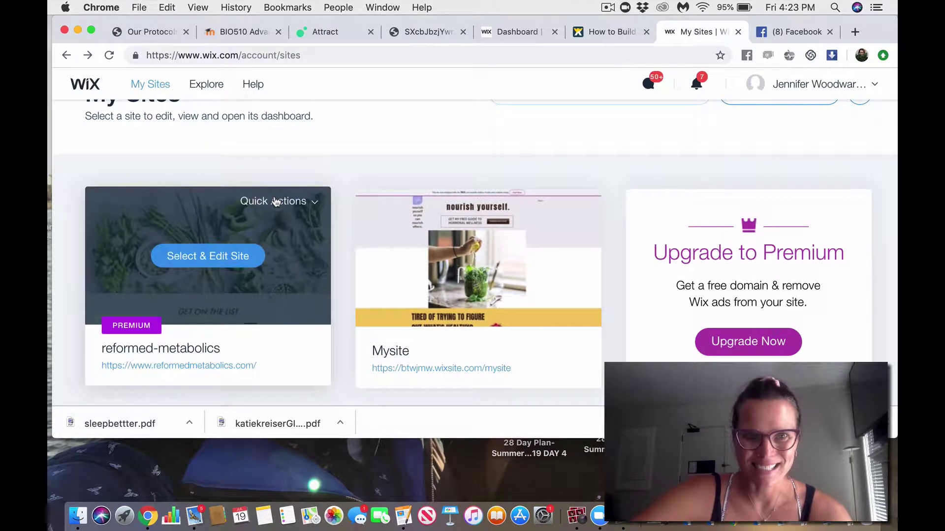
# Open the reformed-metabolics dashboard and search 'aut' to reach the Automations tool
pyautogui.click(241, 256)
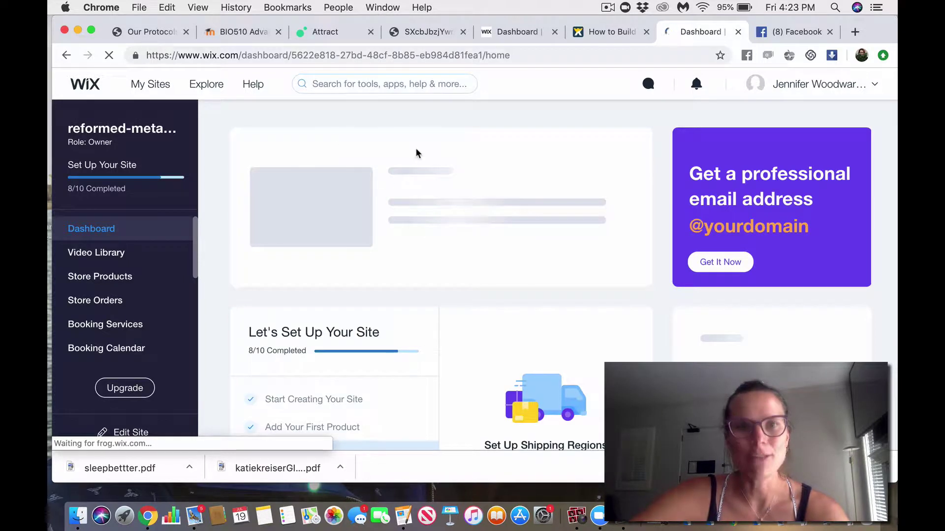
pyautogui.click(314, 81)
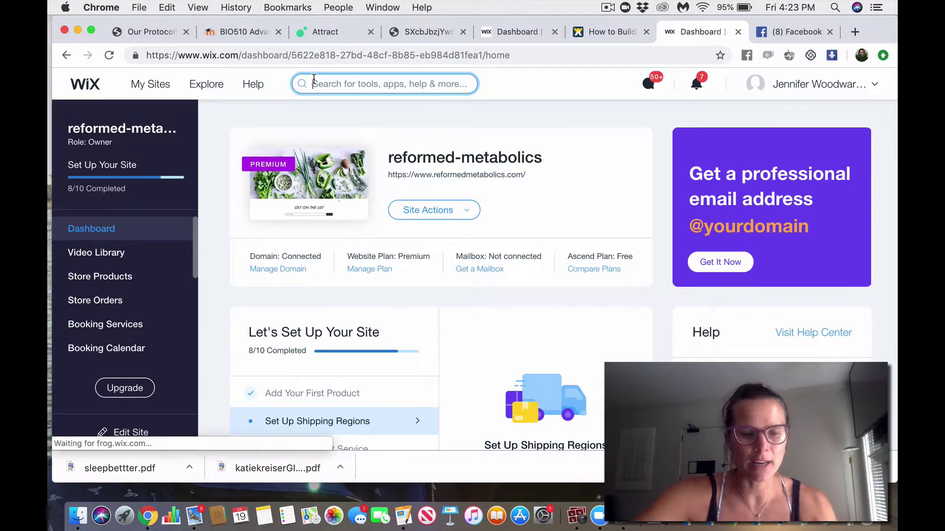
pyautogui.write('automations')
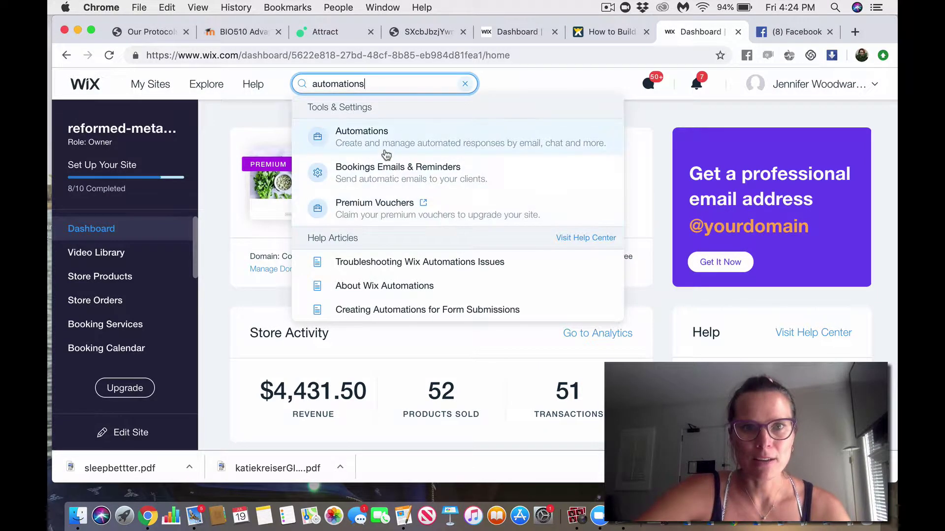
pyautogui.click(386, 152)
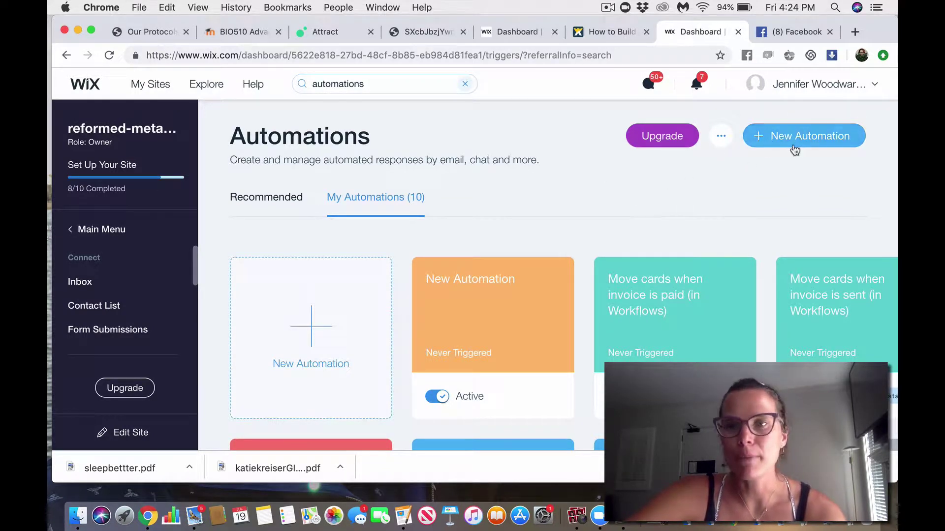
# Start a new automation triggered by Get Subscribers sign-ups
pyautogui.click(351, 330)
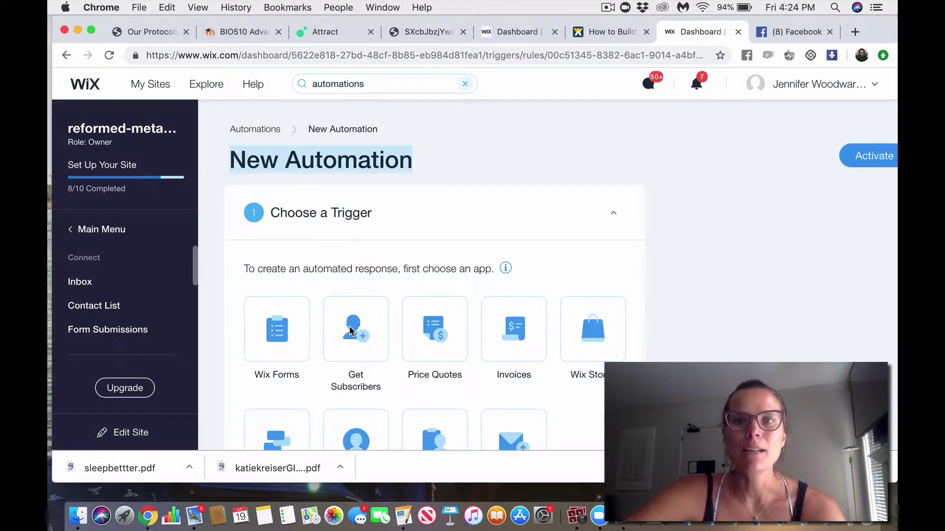
pyautogui.scroll(-1, 352, 330)
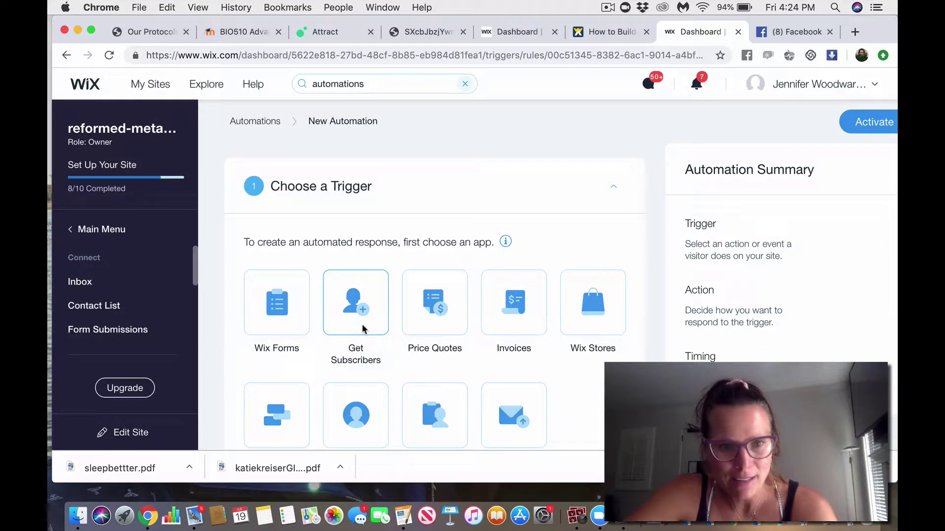
pyautogui.scroll(-1, 359, 317)
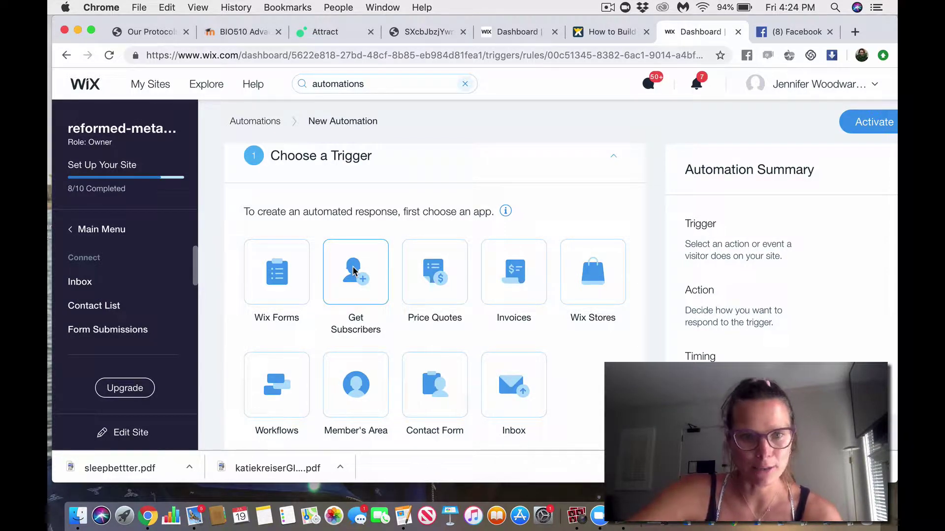
pyautogui.scroll(-1, 353, 267)
pyautogui.click(353, 268)
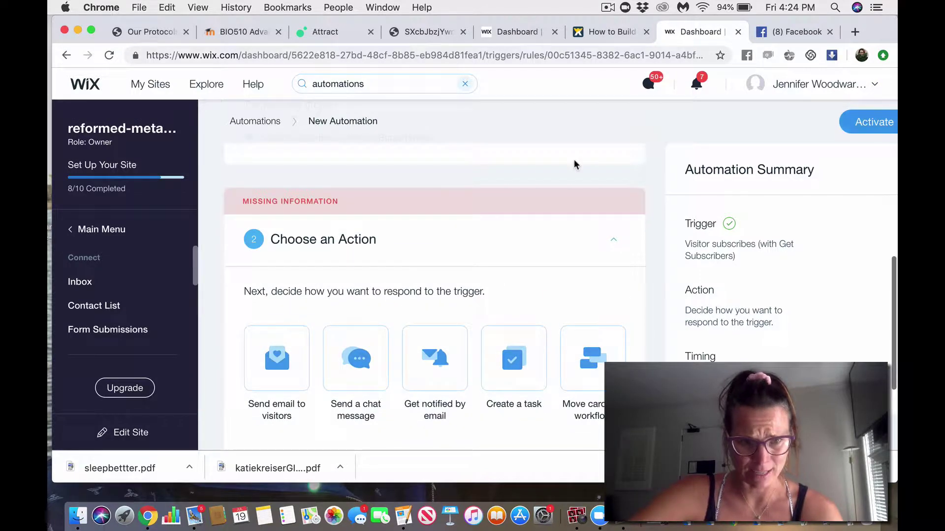
# Set the timing to Immediately and the action to Send email to visitors
pyautogui.scroll(-5, 573, 158)
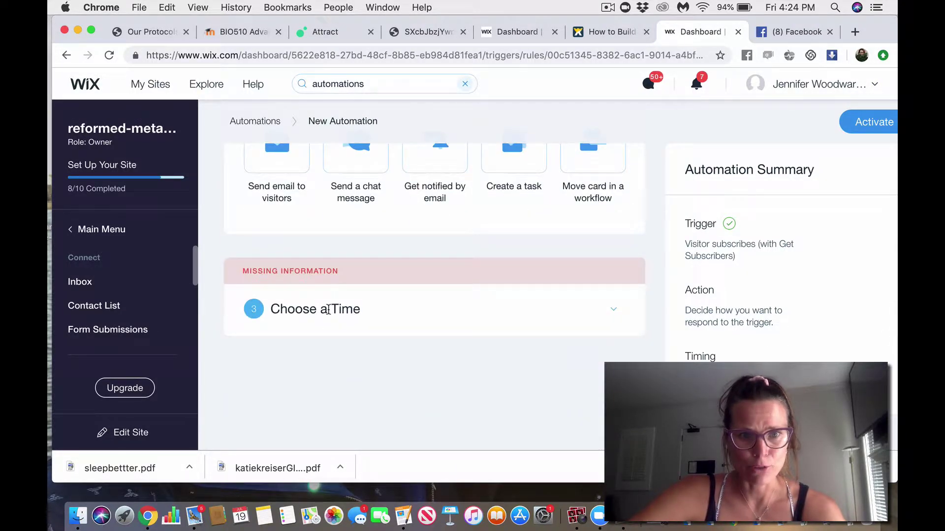
pyautogui.click(249, 310)
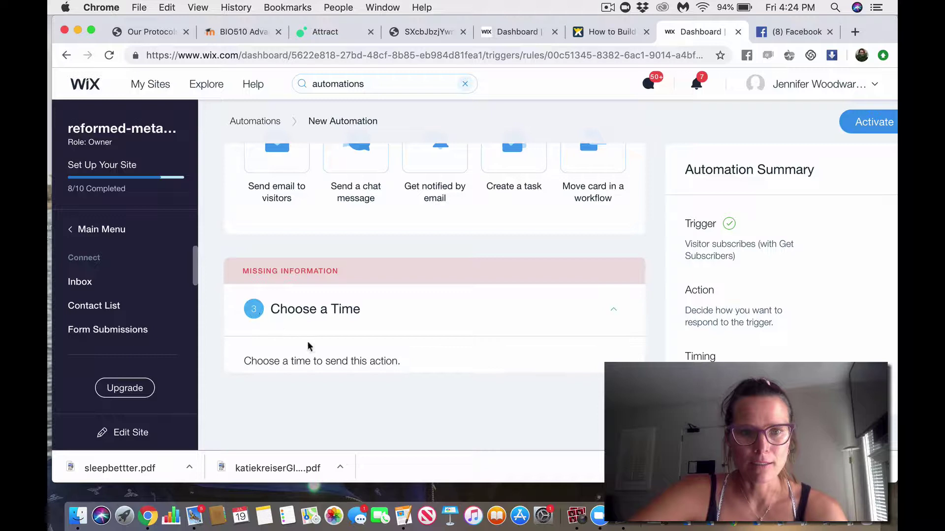
pyautogui.scroll(-2, 421, 343)
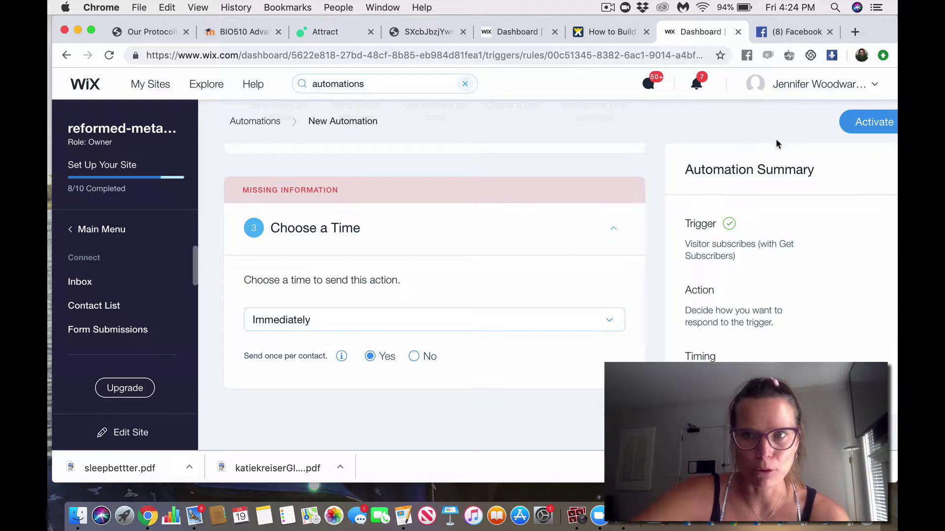
pyautogui.click(868, 122)
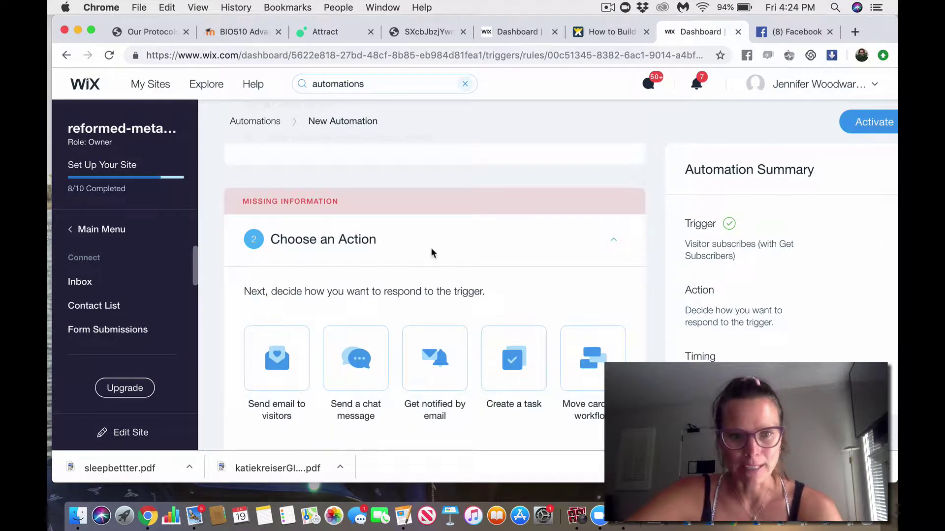
pyautogui.scroll(-3, 431, 252)
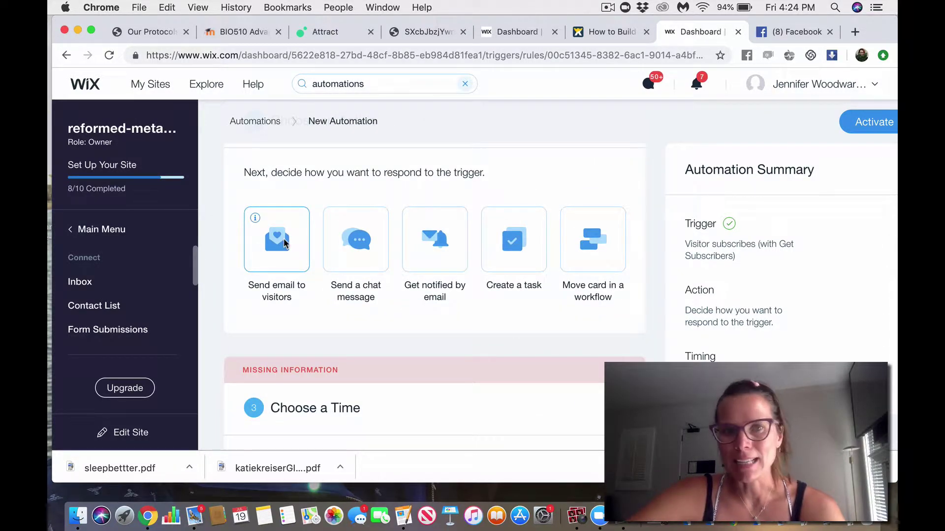
pyautogui.click(285, 243)
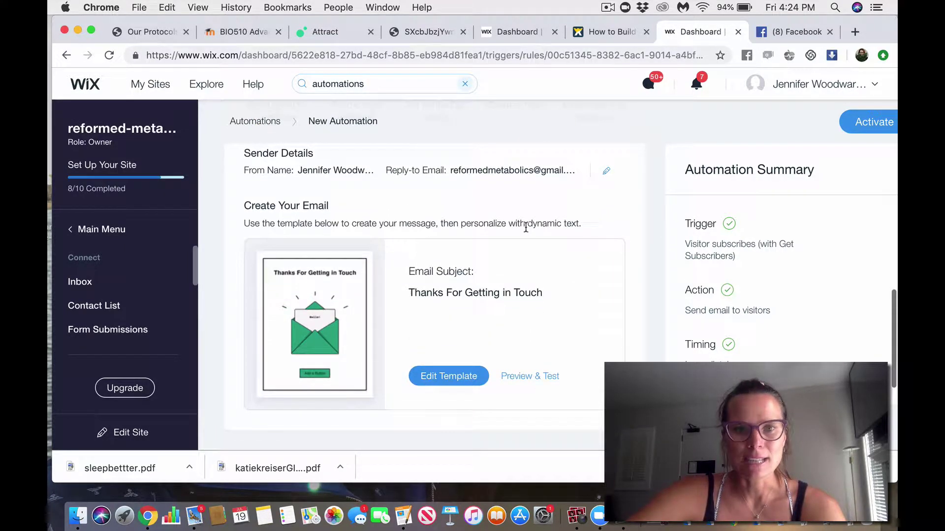
# Edit the email template and replace its subject with 'You are Amazing!'
pyautogui.click(466, 376)
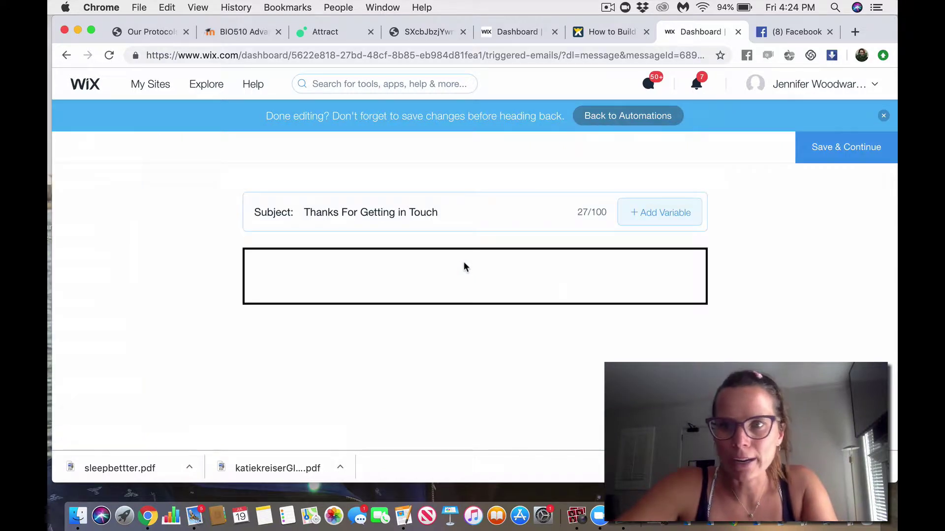
pyautogui.click(358, 211)
pyautogui.write('You')
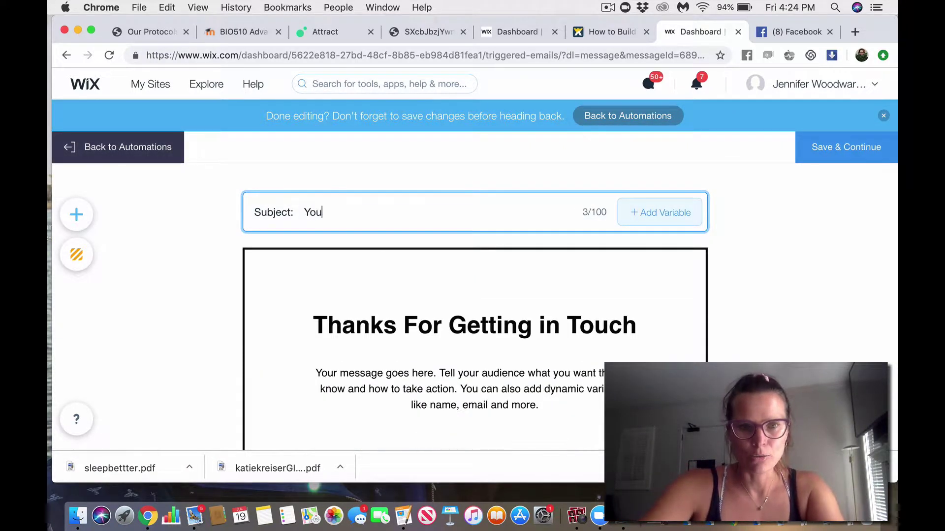
pyautogui.write(' are Amazing')
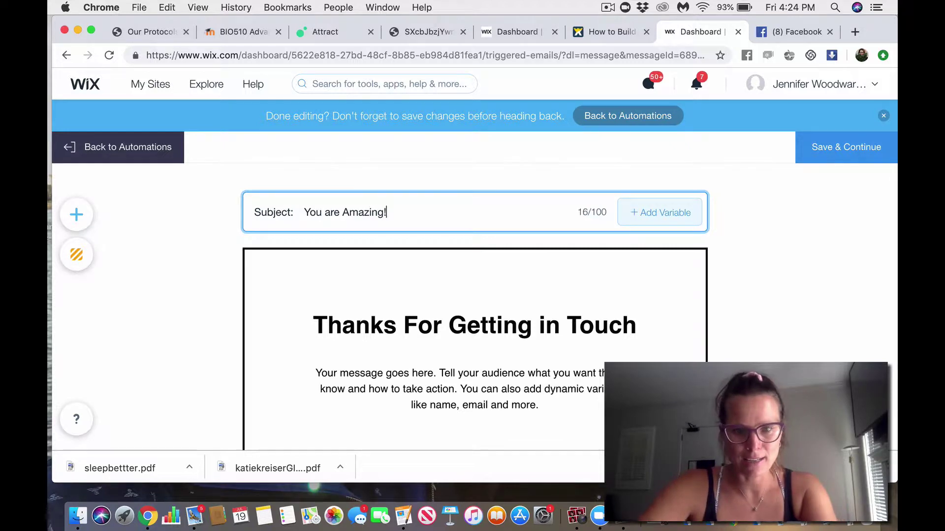
pyautogui.write('!')
pyautogui.scroll(-2, 604, 246)
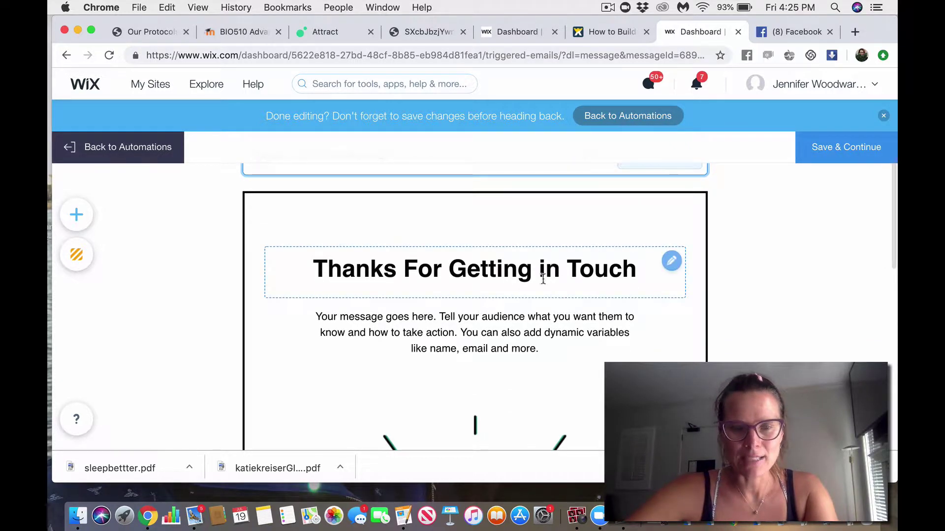
pyautogui.scroll(2, 540, 293)
# Replace the email headline with 'You Are Amazing!' and open the message paragraph for editing
pyautogui.click(528, 322)
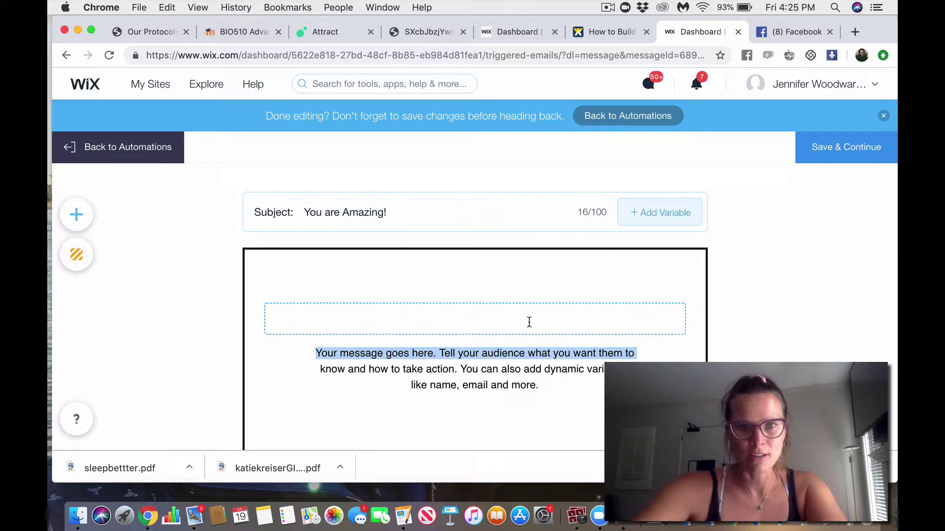
pyautogui.write('u Thanks For Getting in Touch')
pyautogui.scroll(-3, 526, 315)
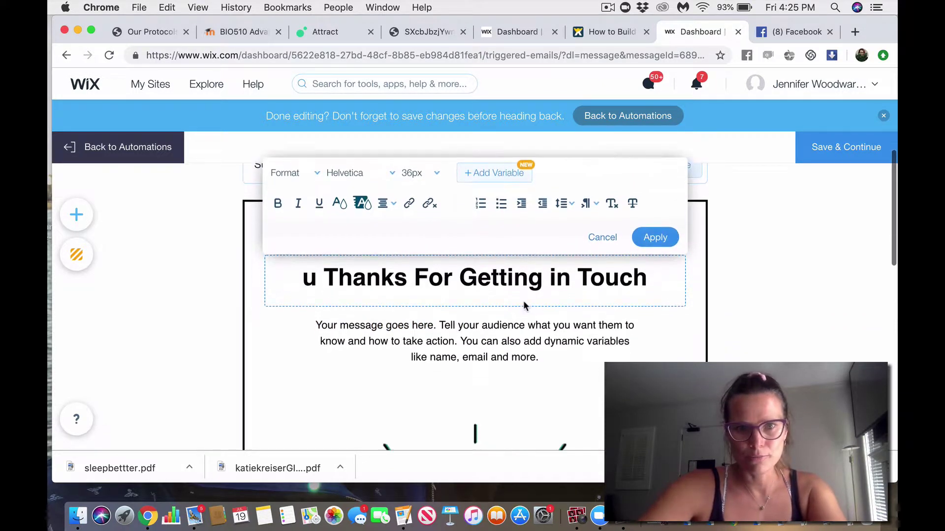
pyautogui.tripleClick(490, 238)
pyautogui.write('You ')
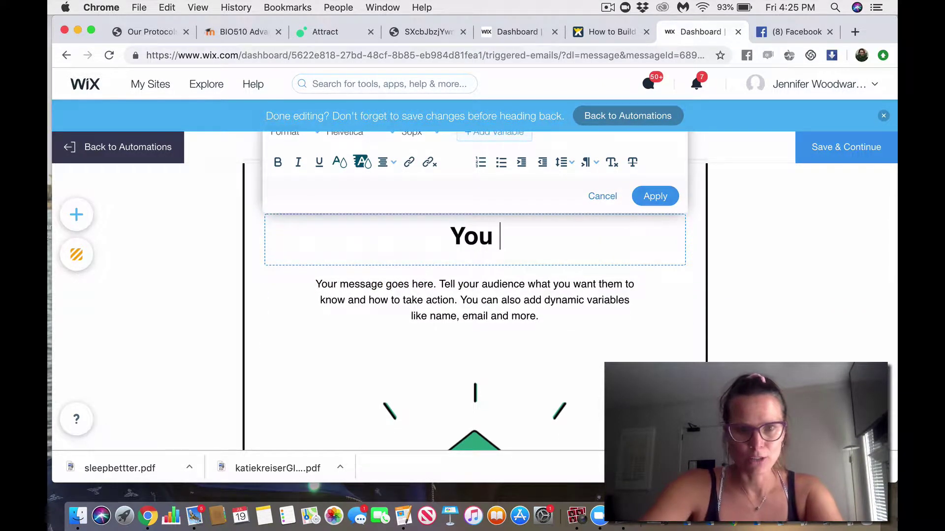
pyautogui.write('Are Amazing!')
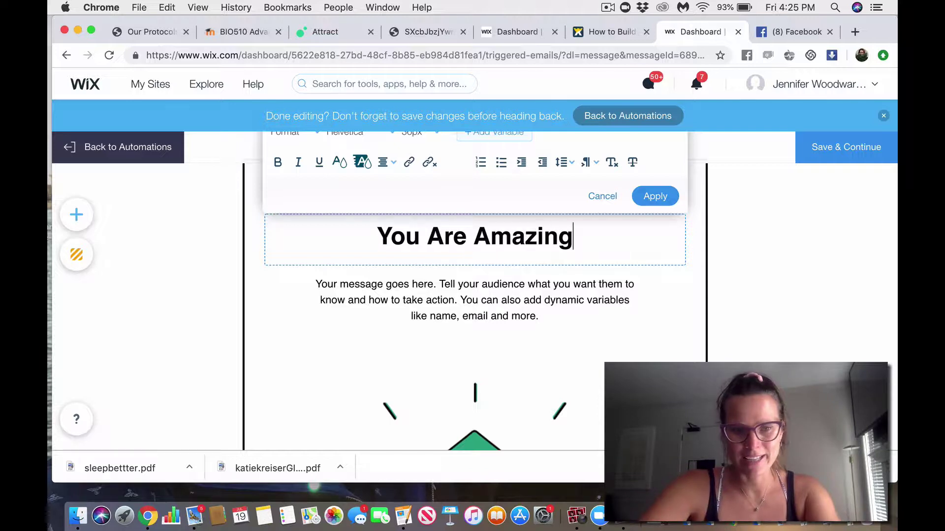
pyautogui.click(665, 199)
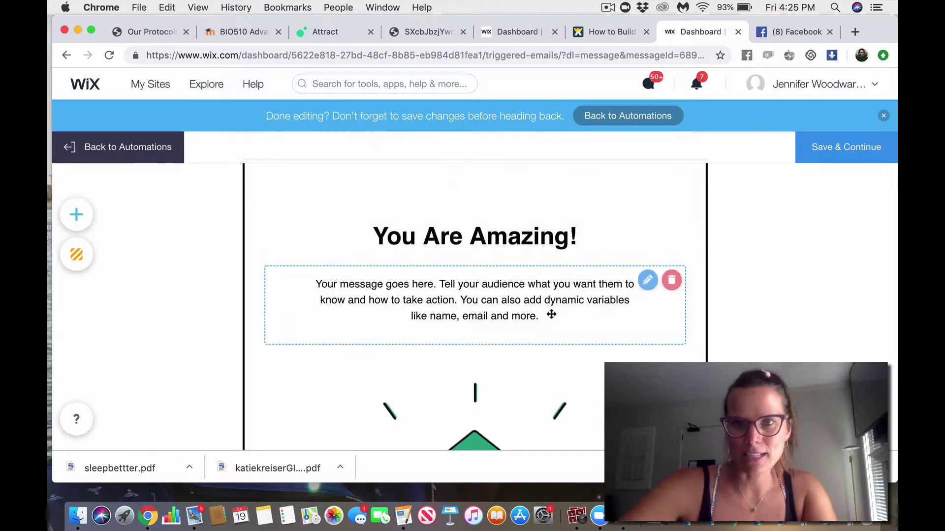
pyautogui.scroll(-1, 550, 313)
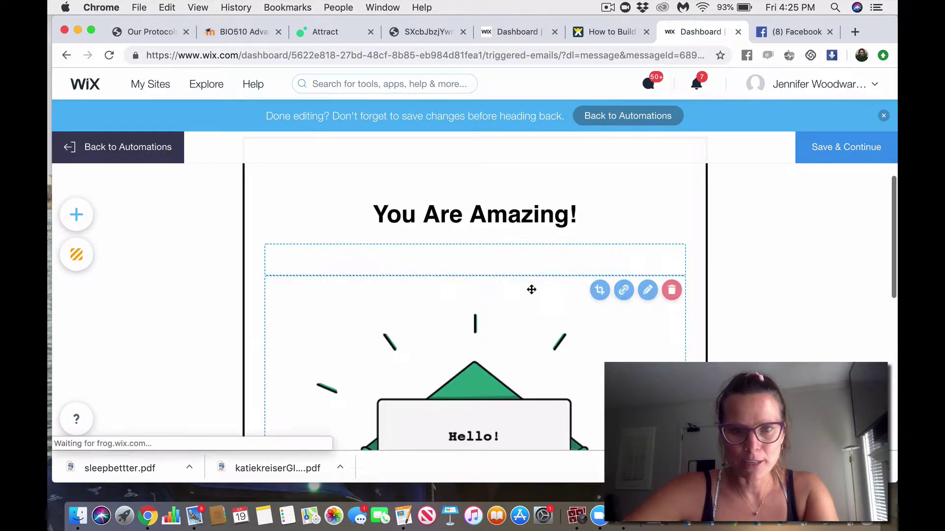
pyautogui.scroll(-1, 517, 305)
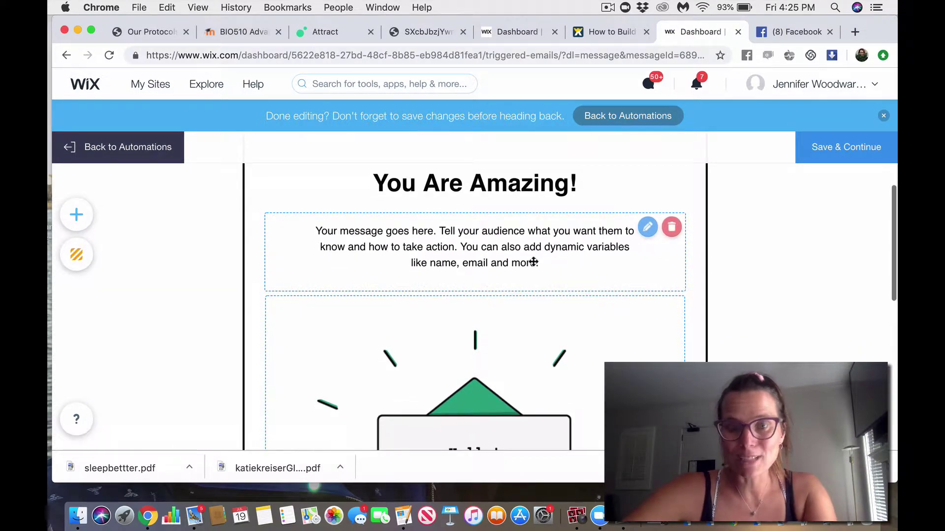
pyautogui.click(505, 226)
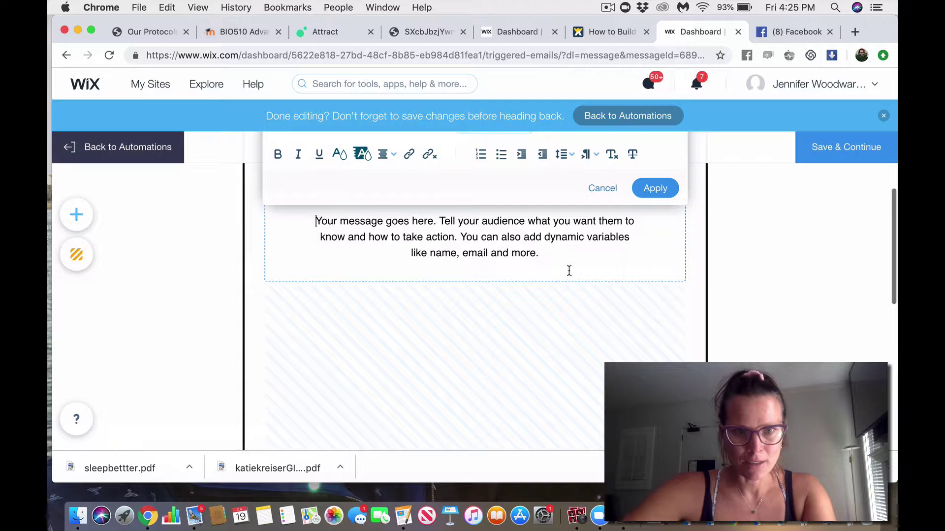
# Open and dismiss the Choose an Image picker twice, keeping the envelope image
pyautogui.click(573, 274)
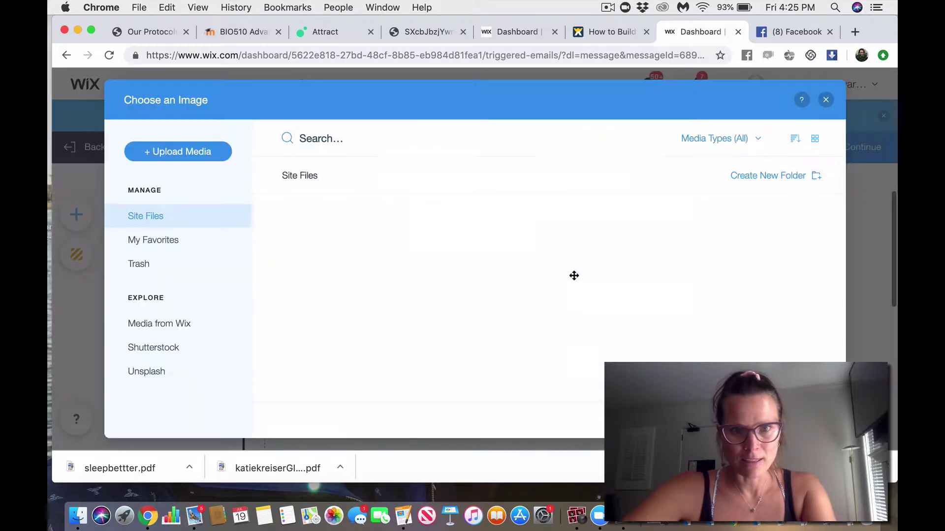
pyautogui.click(825, 100)
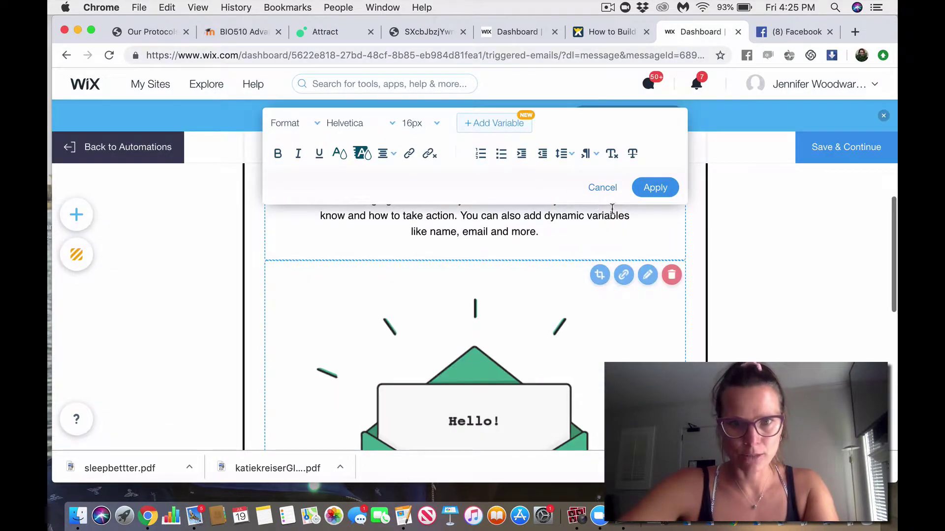
pyautogui.click(540, 212)
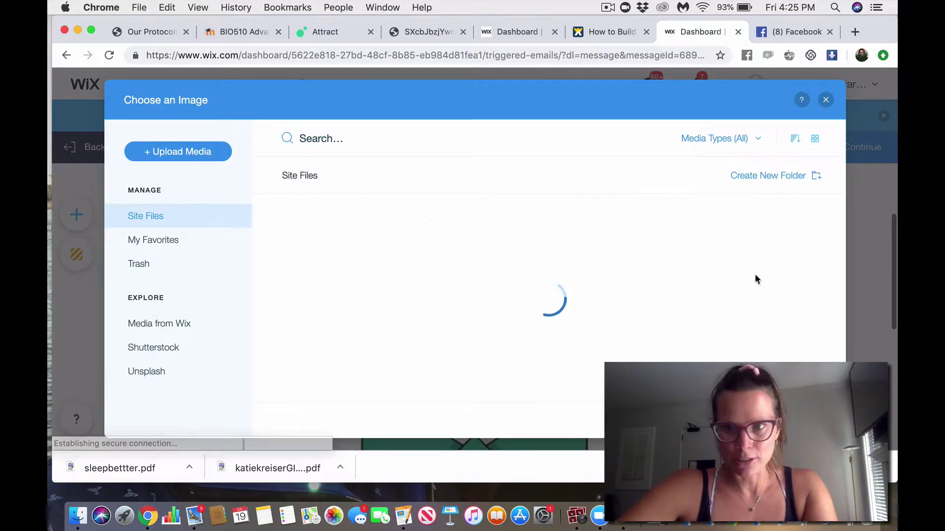
pyautogui.click(826, 100)
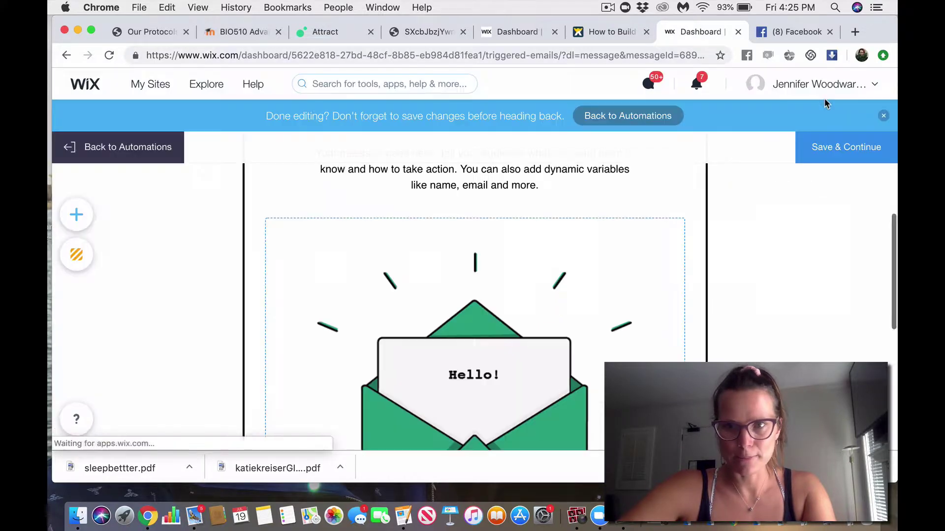
# Replace the placeholder with 'Thank you for wanting to be in contact with me! Enjoy your new Ebook,'
pyautogui.click(526, 245)
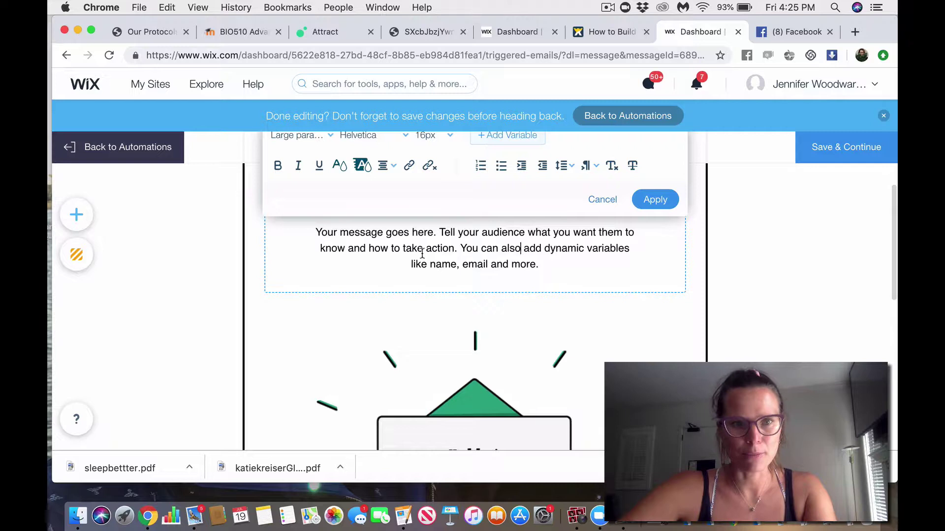
pyautogui.moveTo(316, 232); pyautogui.dragTo(543, 291)
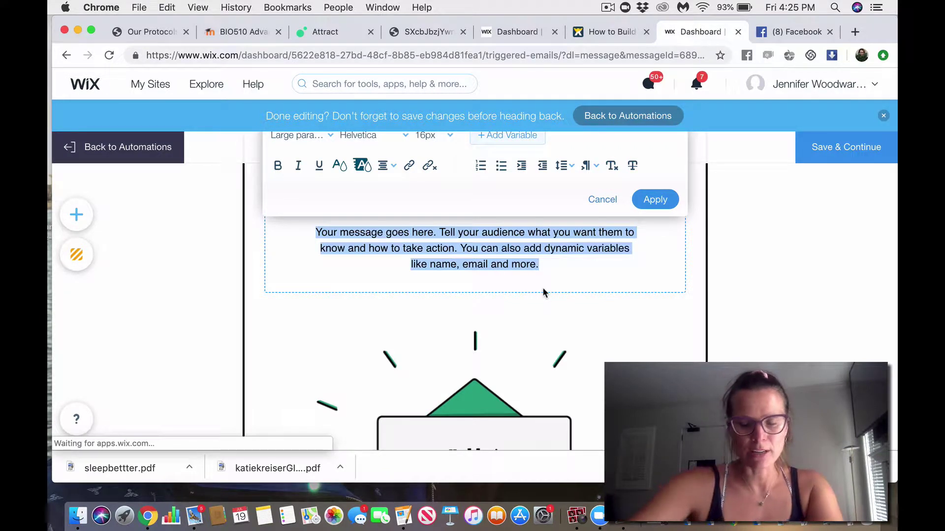
pyautogui.press('BackSpace')
pyautogui.write('Thank you for')
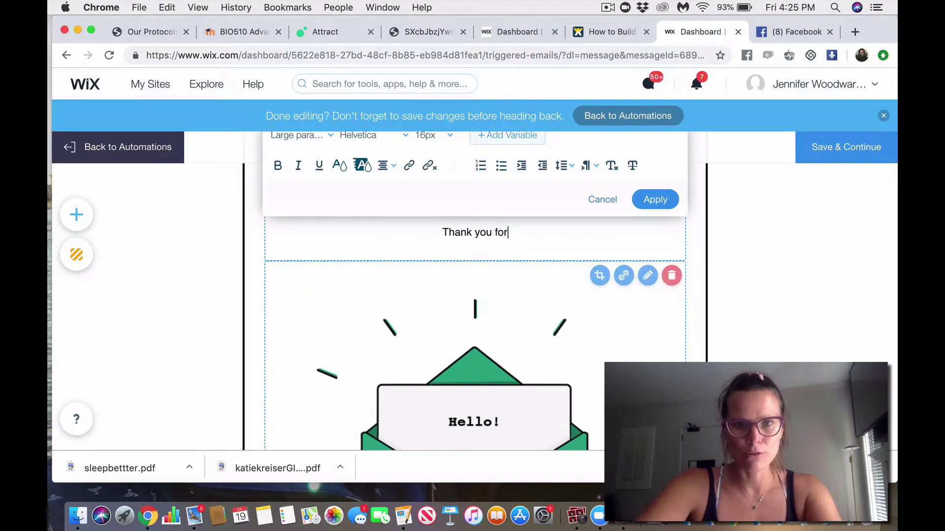
pyautogui.write(' wanting to ')
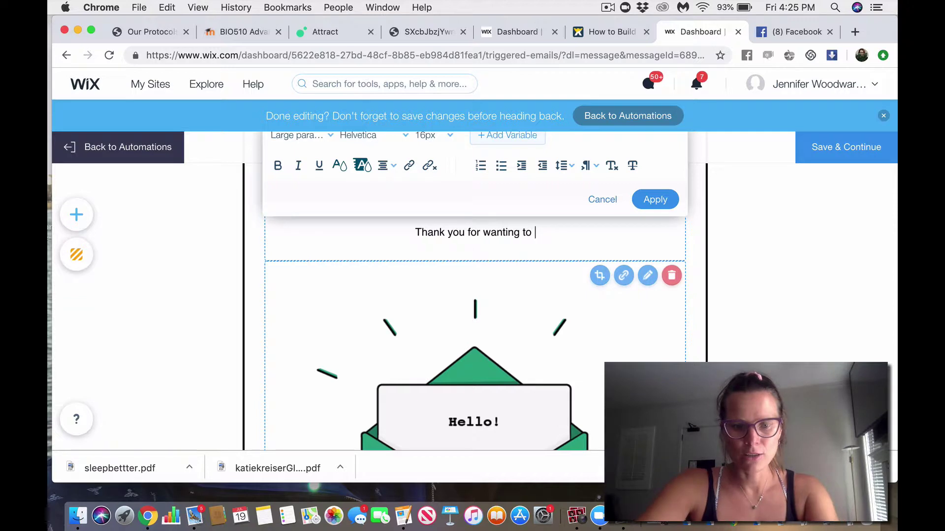
pyautogui.write('be in contac')
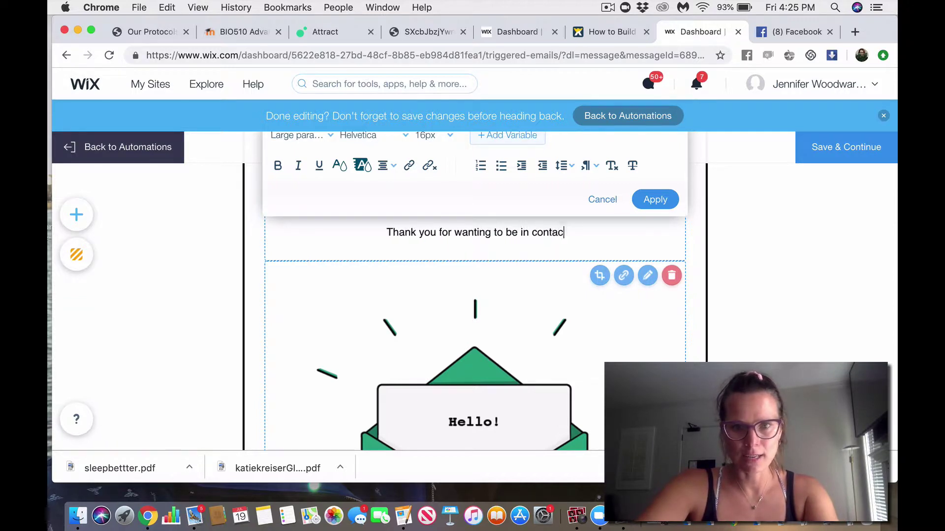
pyautogui.write('t with me! Ple')
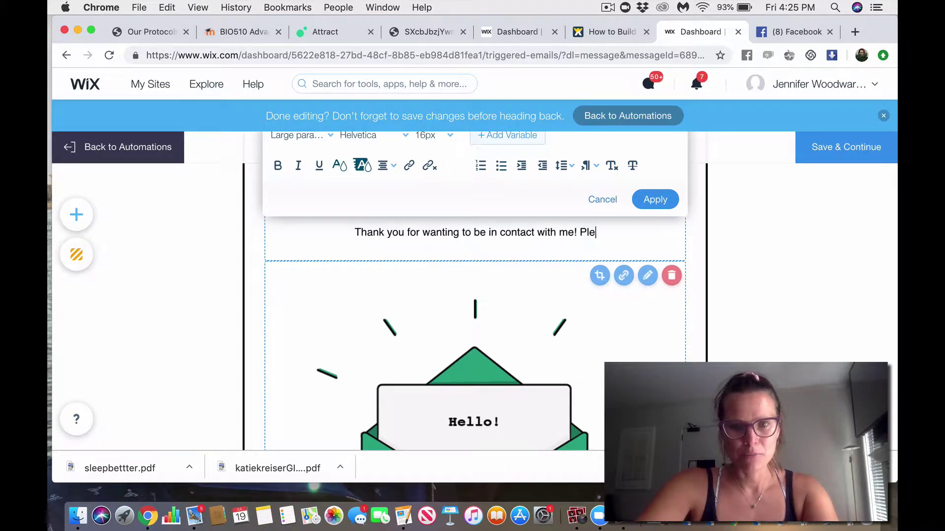
pyautogui.write('ase a')
pyautogui.press('BackSpace')
pyautogui.press('BackSpace')
pyautogui.press('BackSpace')
pyautogui.press('BackSpace')
pyautogui.press('BackSpace')
pyautogui.press('BackSpace')
pyautogui.press('BackSpace')
pyautogui.press('BackSpace')
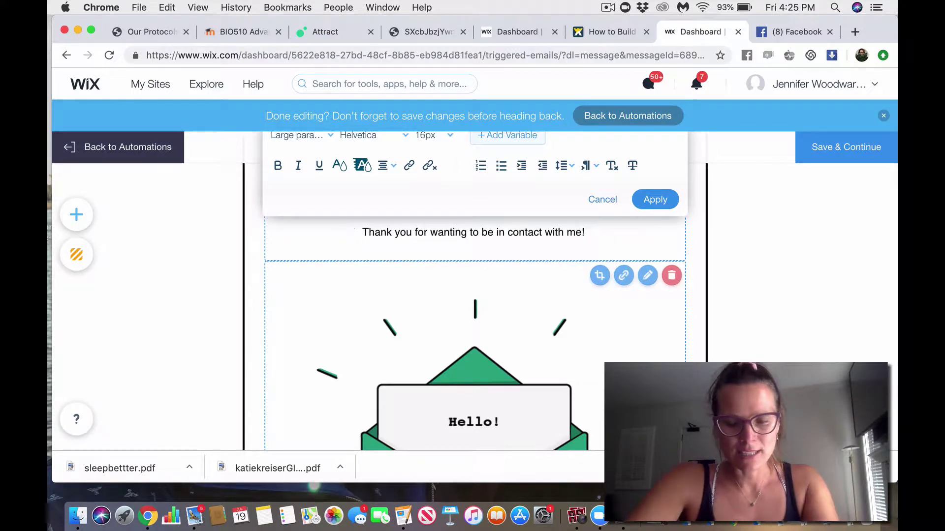
pyautogui.write('Enjoy your')
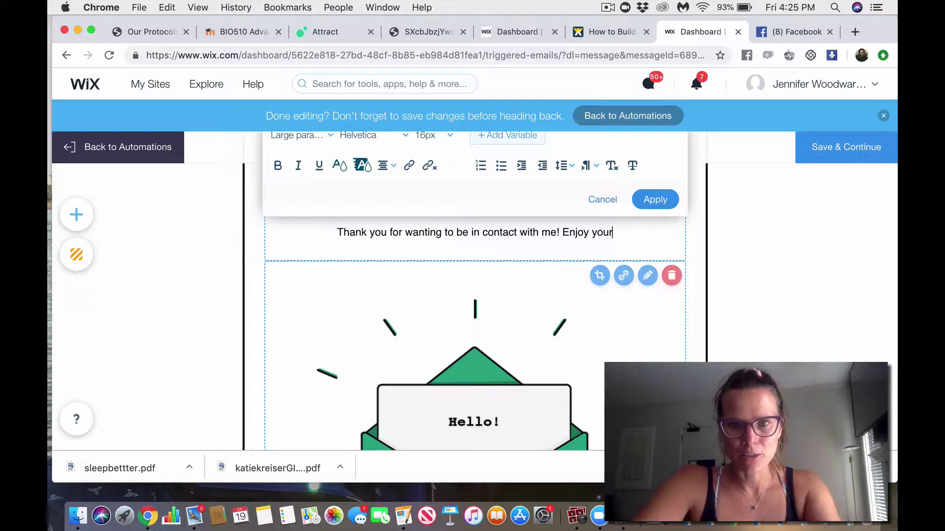
pyautogui.write(' new Ebook,')
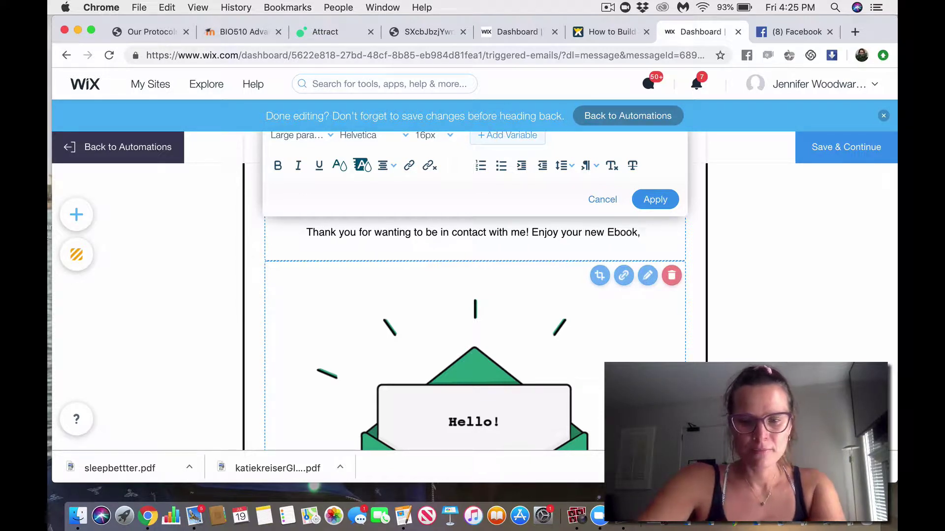
# Add the ebook title "How To Sleep Better- Starting Tonight!" on a new line
pyautogui.press('Return')
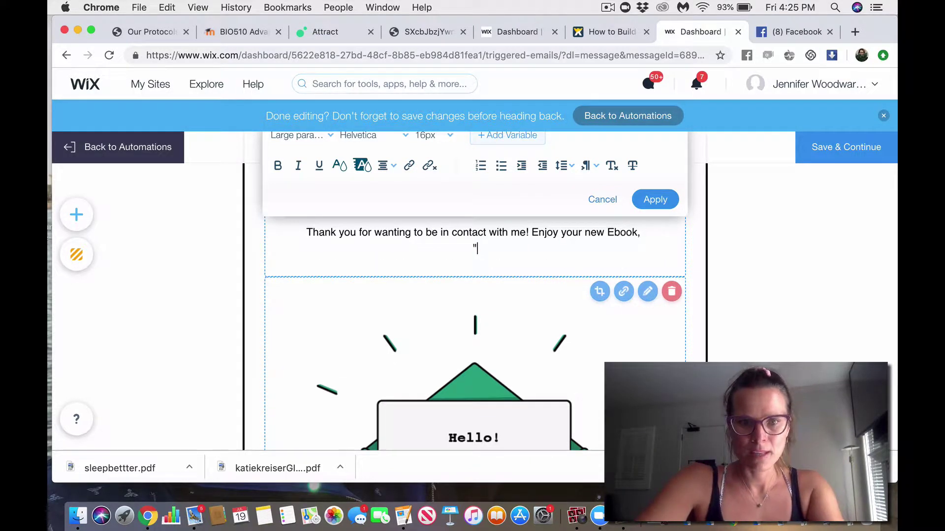
pyautogui.write('"How To sl')
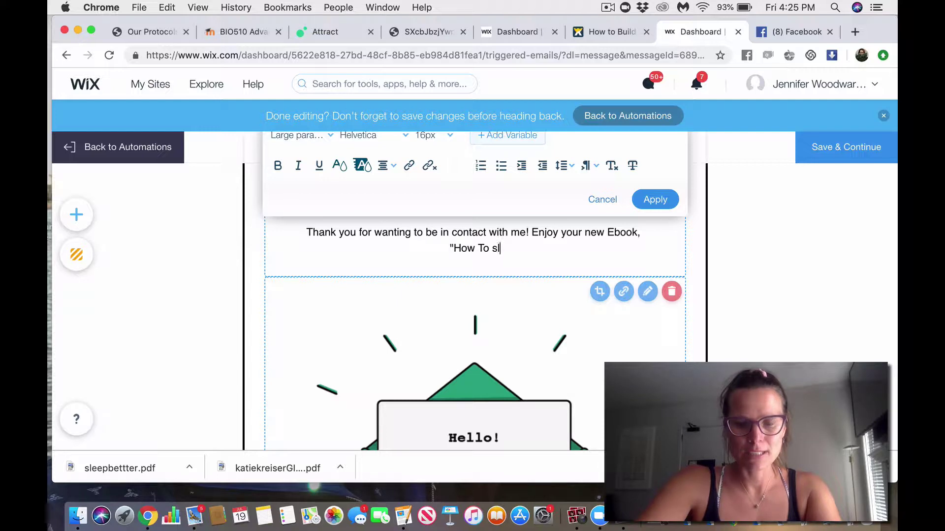
pyautogui.write('e')
pyautogui.press('BackSpace')
pyautogui.write('Sl')
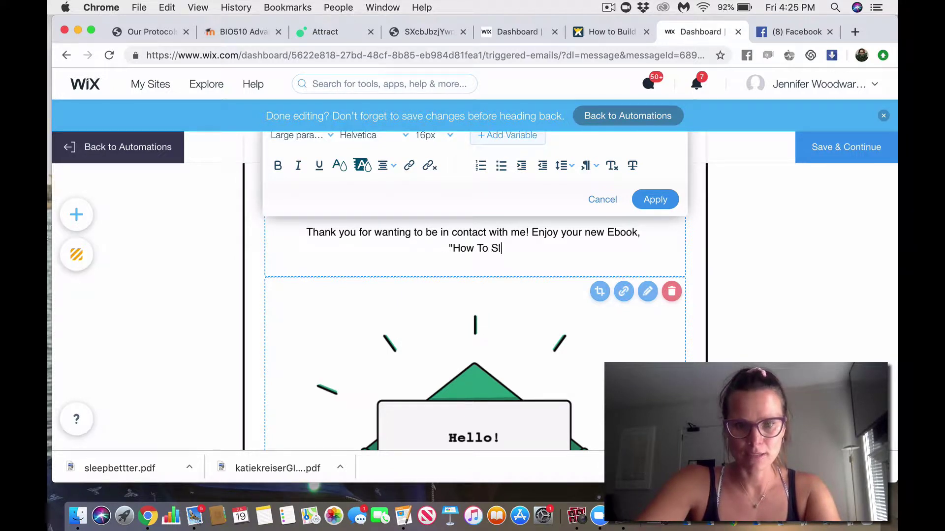
pyautogui.write('eep Better')
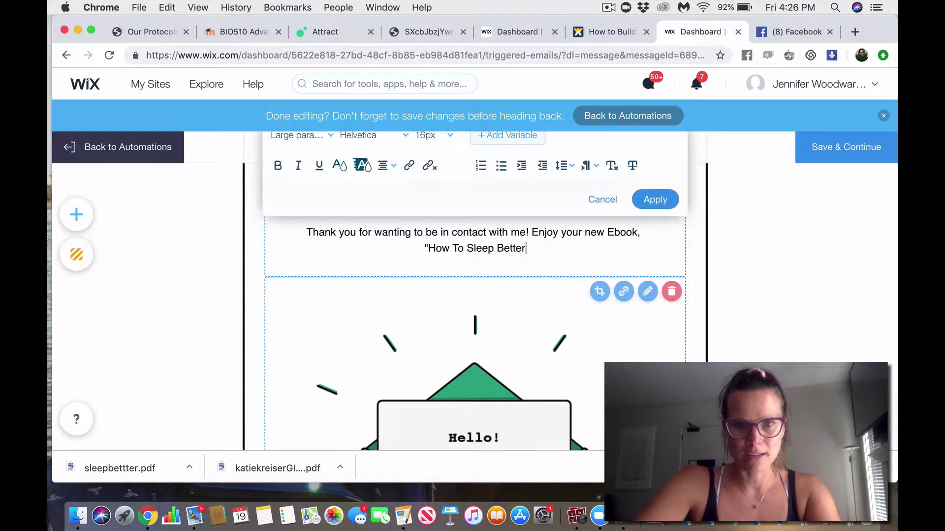
pyautogui.write('- Starting Tong')
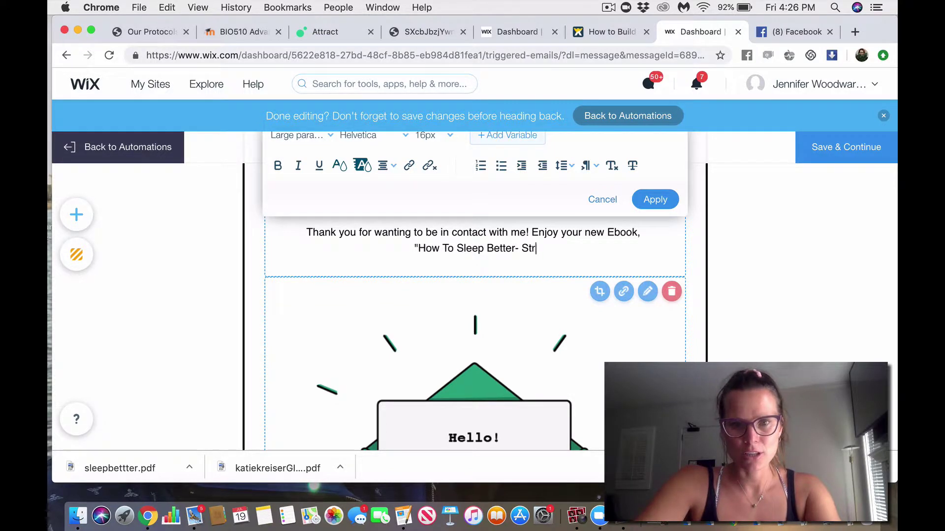
pyautogui.write('iht!')
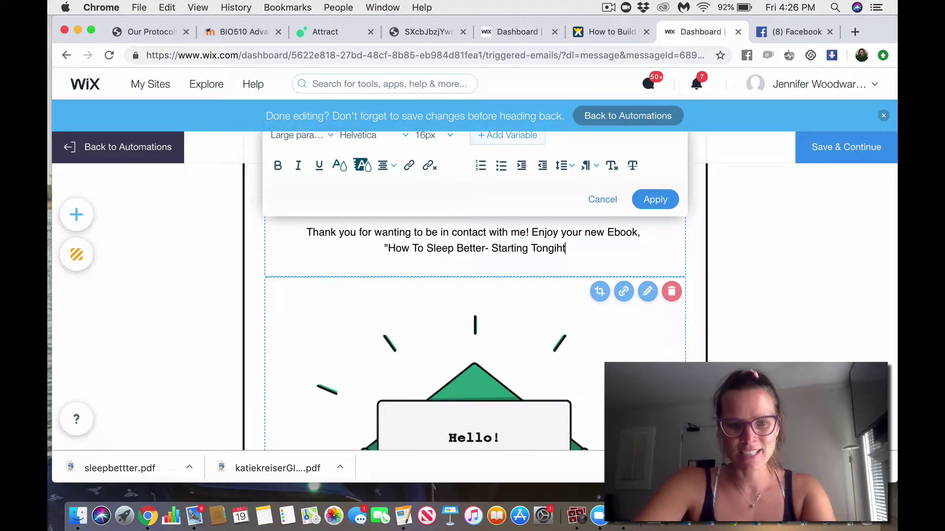
pyautogui.press('BackSpace')
pyautogui.press('BackSpace')
pyautogui.press('BackSpace')
pyautogui.press('BackSpace')
pyautogui.press('BackSpace')
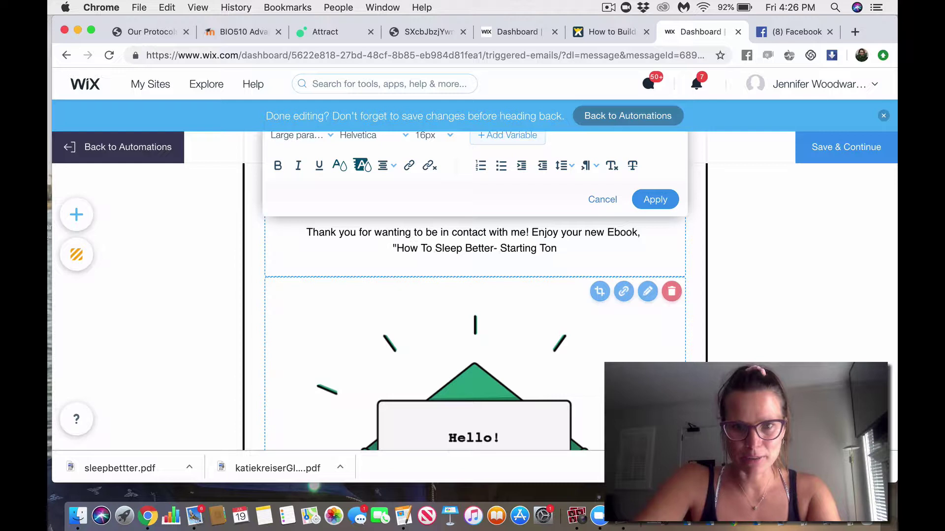
pyautogui.write('ight!"')
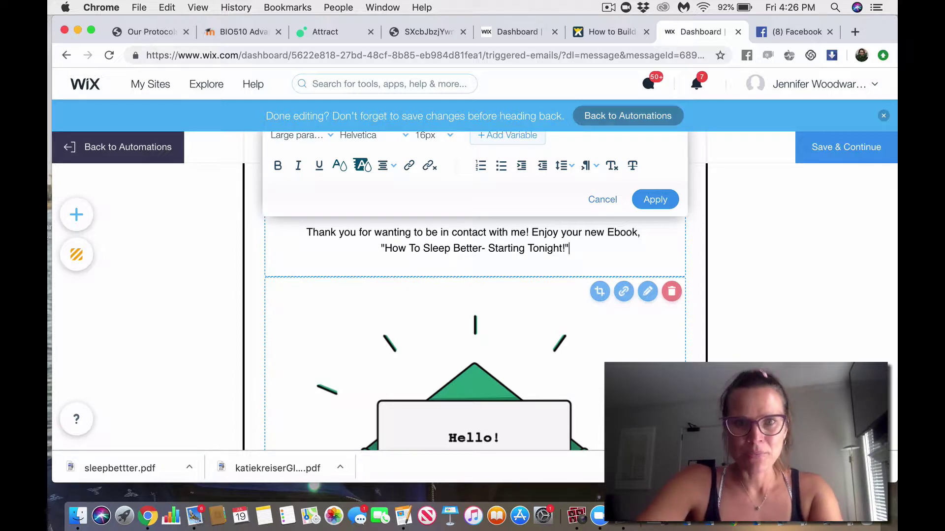
# Title the email button 'Download Now!' and clear its old web address link
pyautogui.click(652, 197)
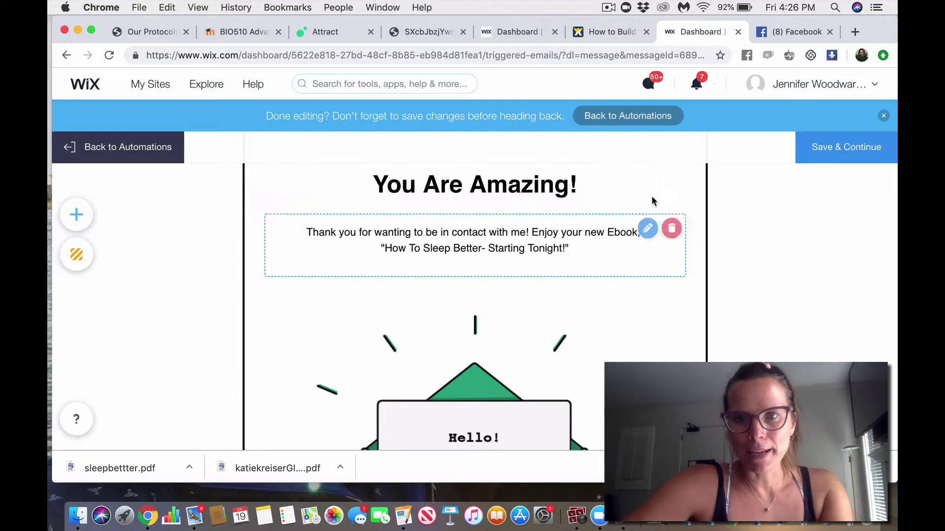
pyautogui.scroll(-10, 531, 276)
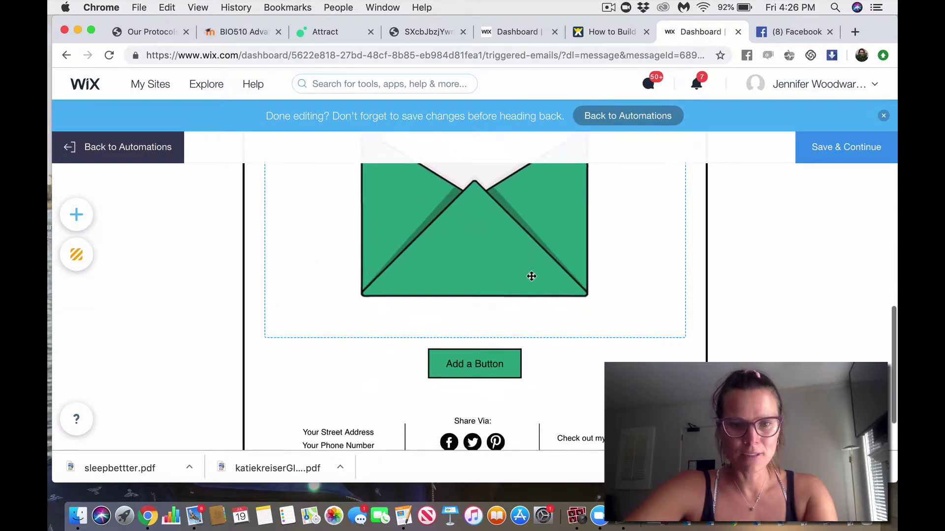
pyautogui.click(486, 323)
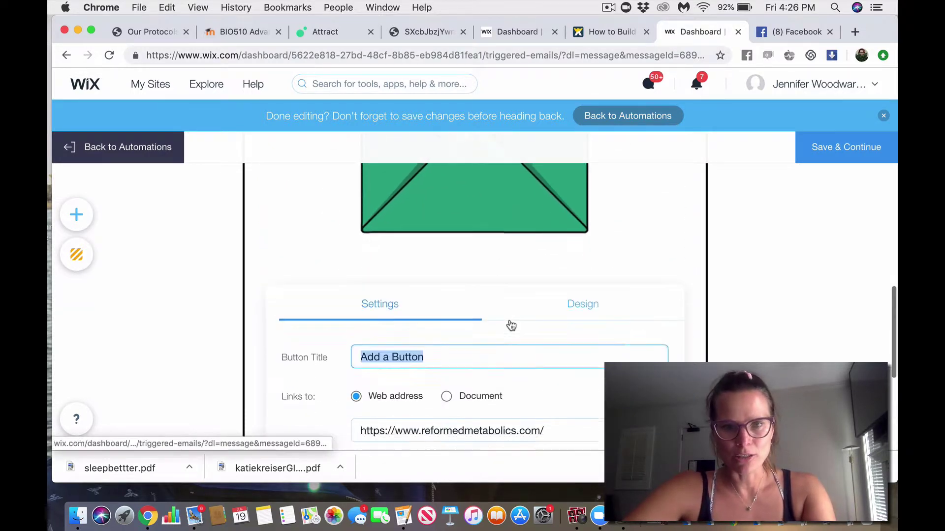
pyautogui.scroll(-1, 384, 298)
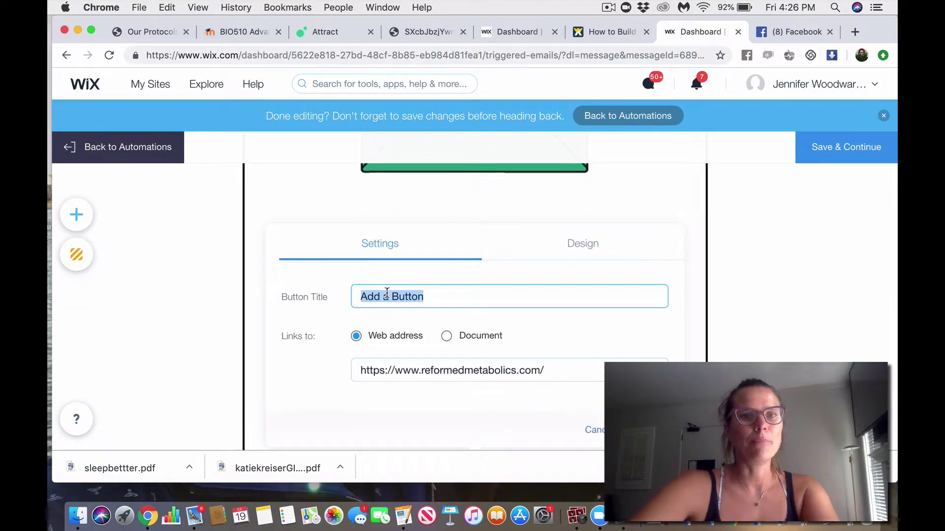
pyautogui.write('D')
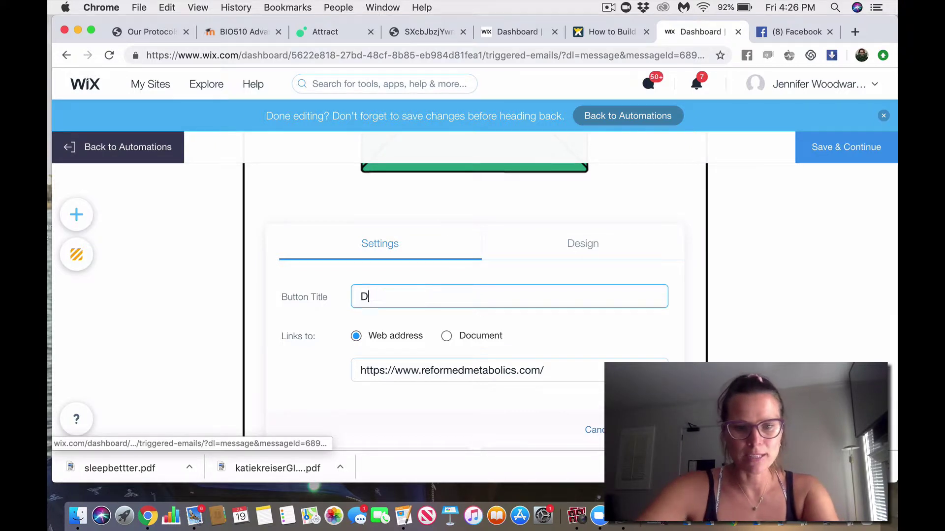
pyautogui.write('ownload No')
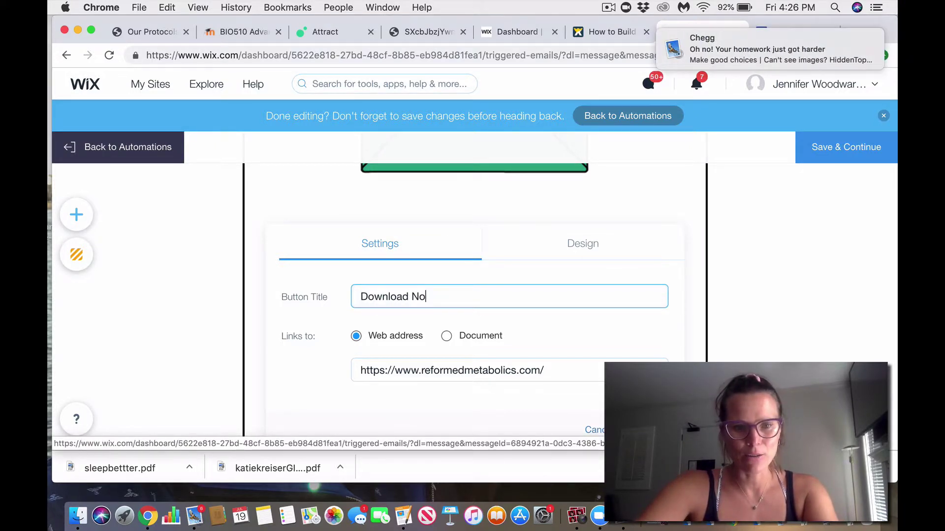
pyautogui.write('w!')
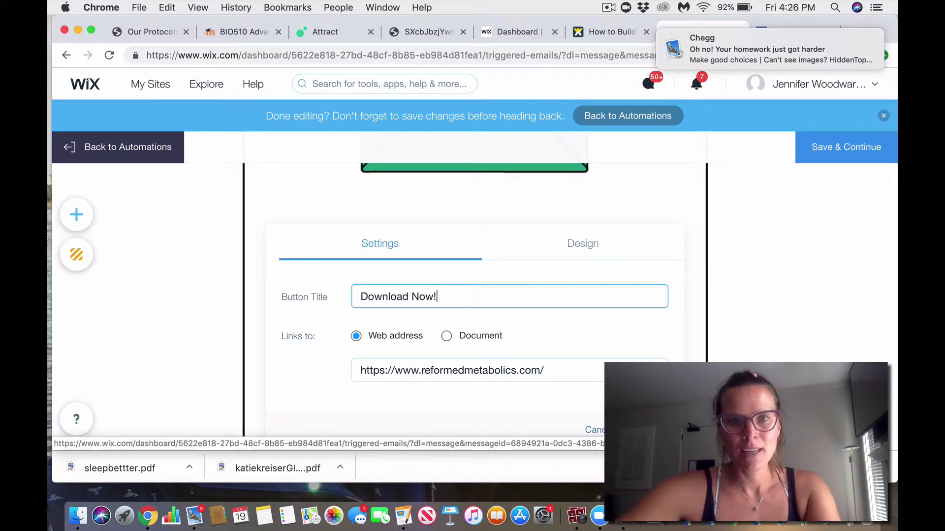
pyautogui.tripleClick(473, 370)
pyautogui.press('BackSpace')
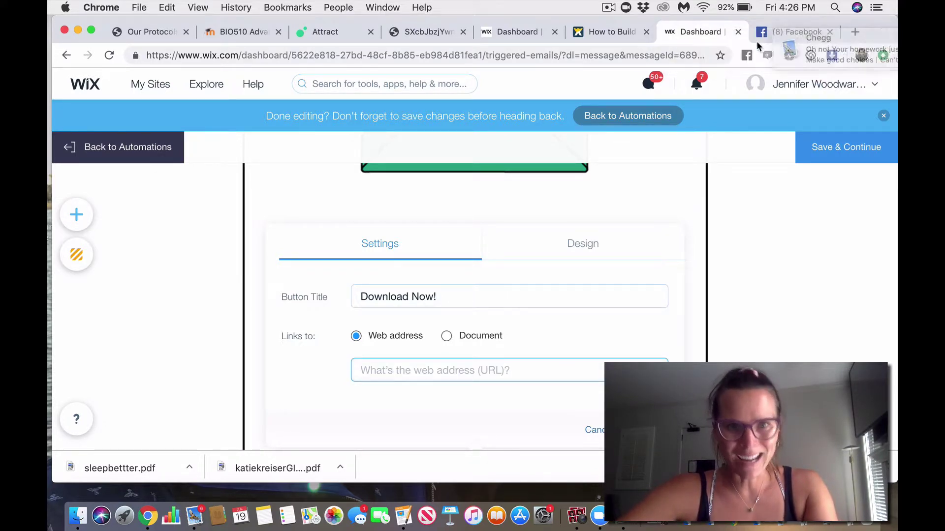
# Copy the web address of the ebook's PDF preview from Attract
pyautogui.click(331, 31)
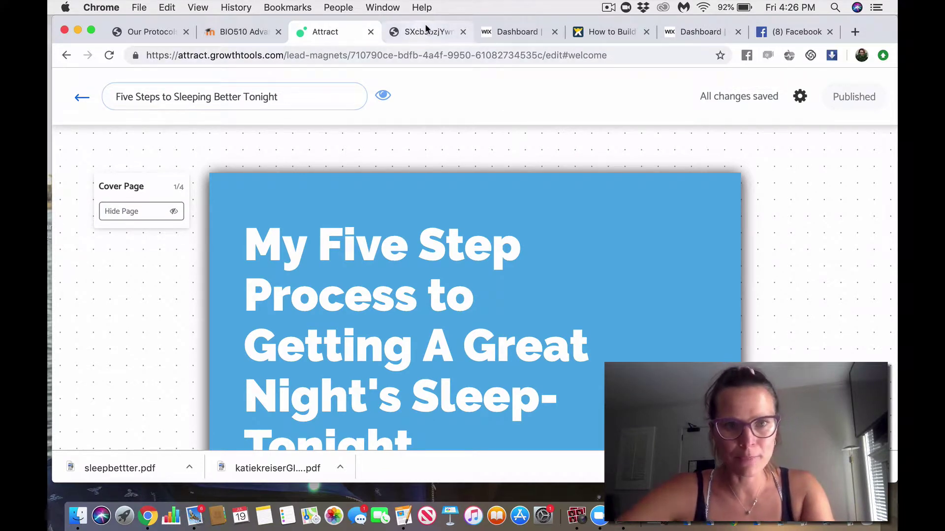
pyautogui.scroll(-2, 400, 236)
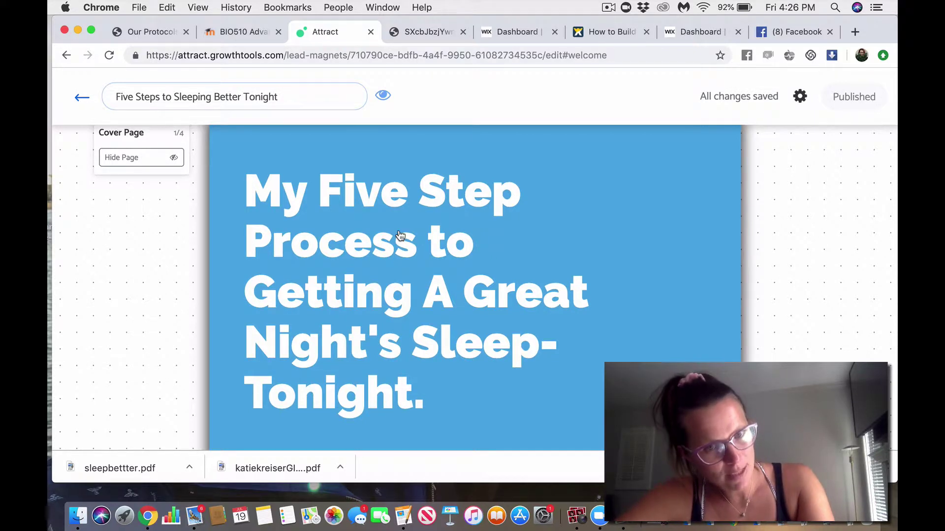
pyautogui.scroll(-1, 400, 235)
pyautogui.scroll(-1, 400, 235)
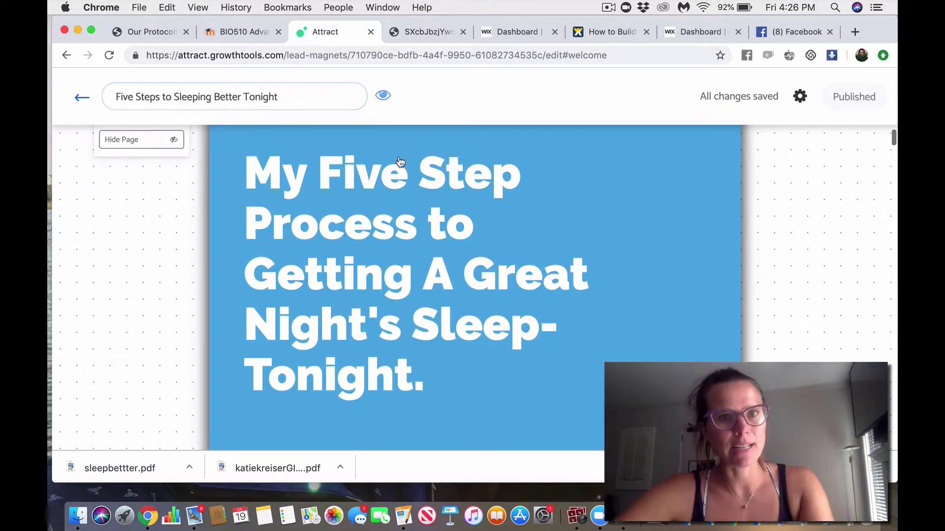
pyautogui.click(424, 34)
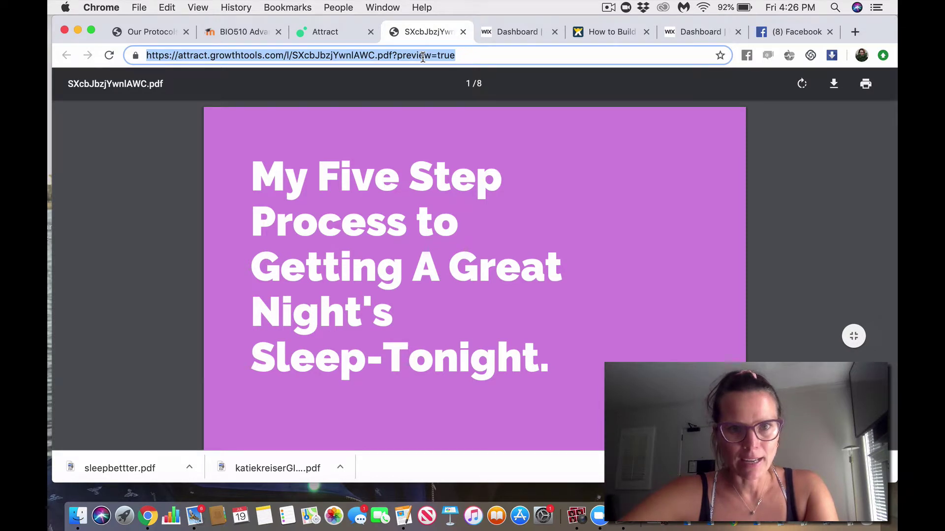
pyautogui.rightClick(423, 57)
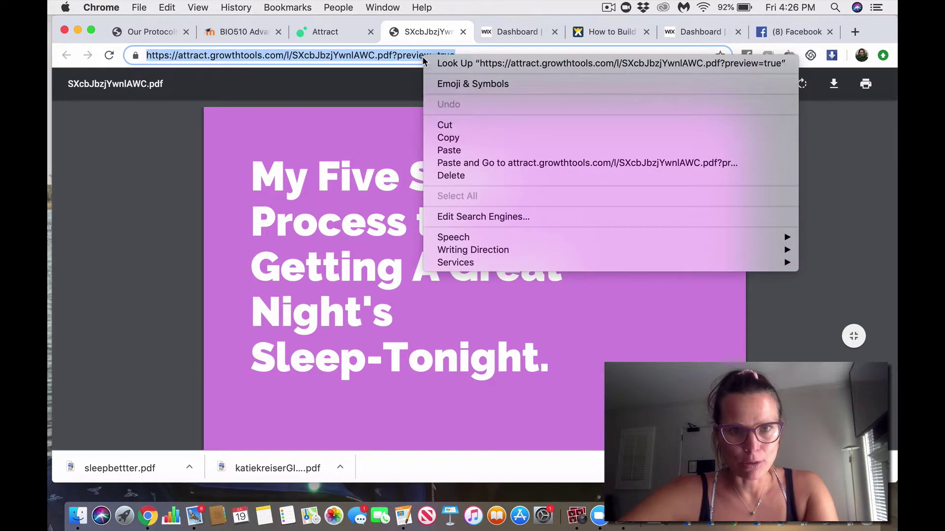
pyautogui.click(457, 139)
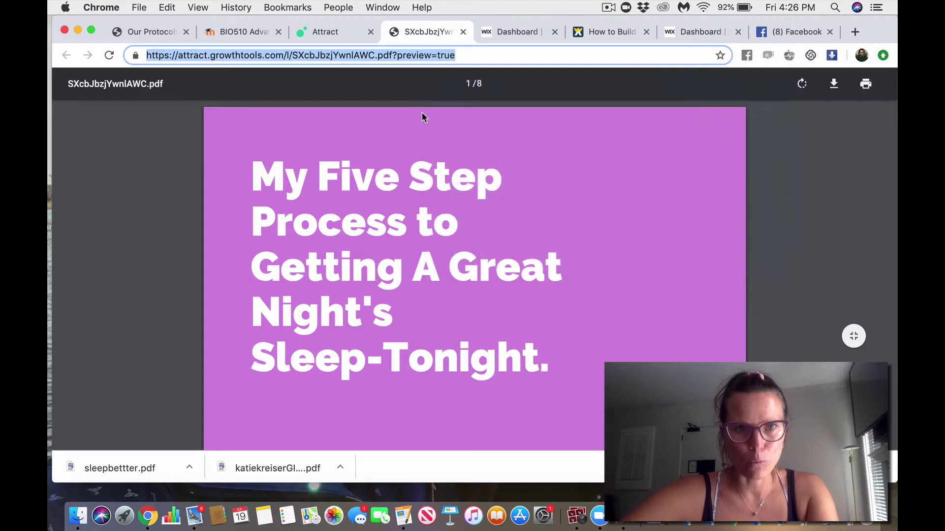
# Paste the PDF address as the Download Now! button link and save the email
pyautogui.click(701, 31)
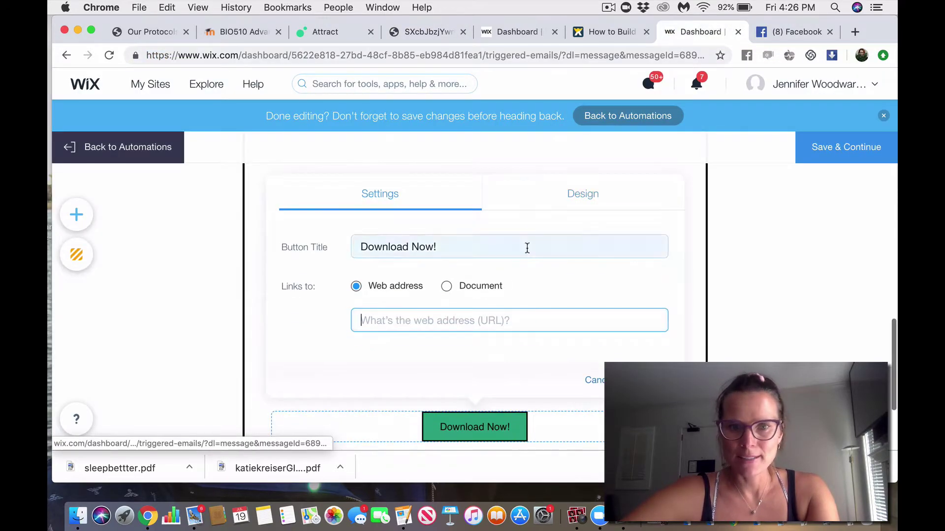
pyautogui.rightClick(492, 326)
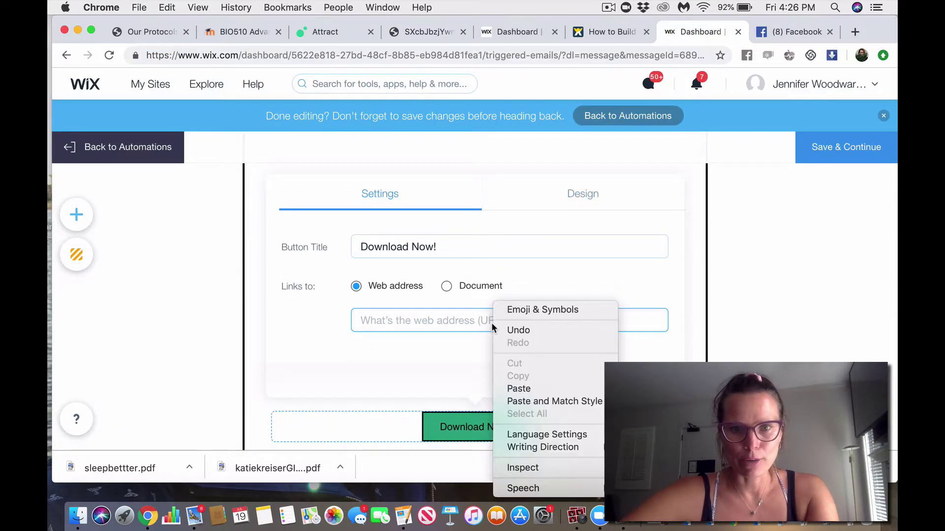
pyautogui.click(518, 389)
pyautogui.click(640, 384)
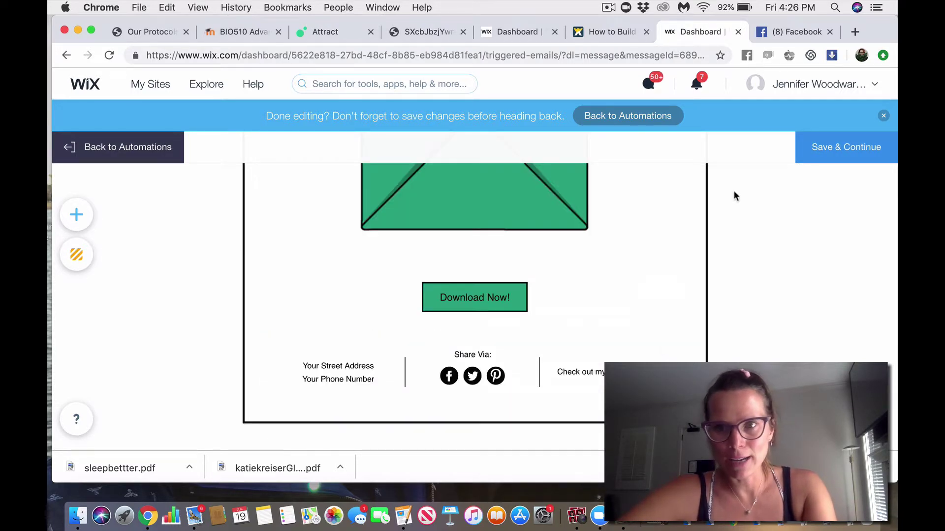
pyautogui.click(829, 155)
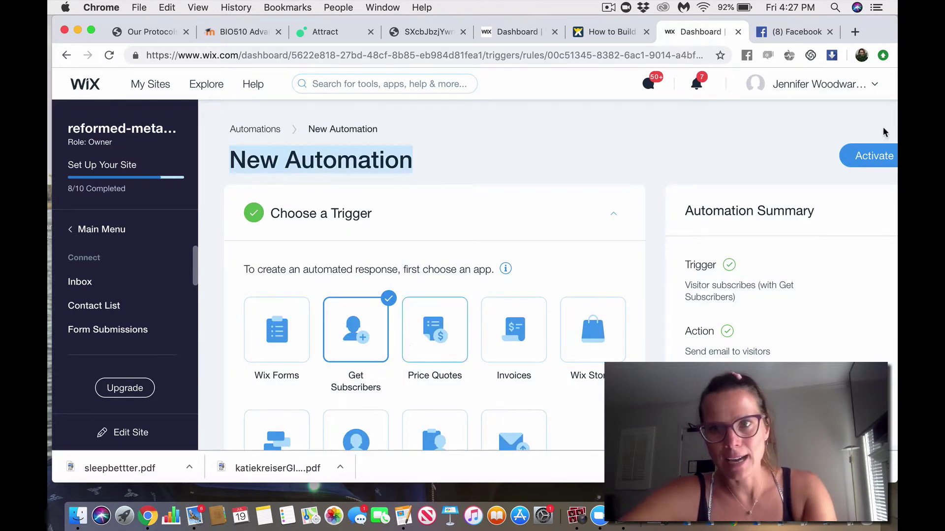
# Keep the email sending Immediately, once per contact, and activate the automation
pyautogui.click(869, 157)
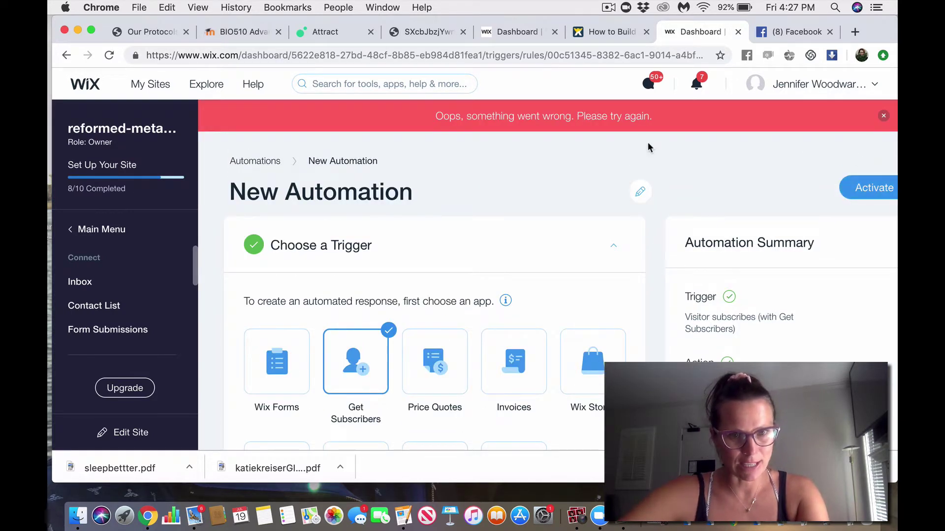
pyautogui.scroll(-10, 648, 143)
pyautogui.scroll(-8, 647, 147)
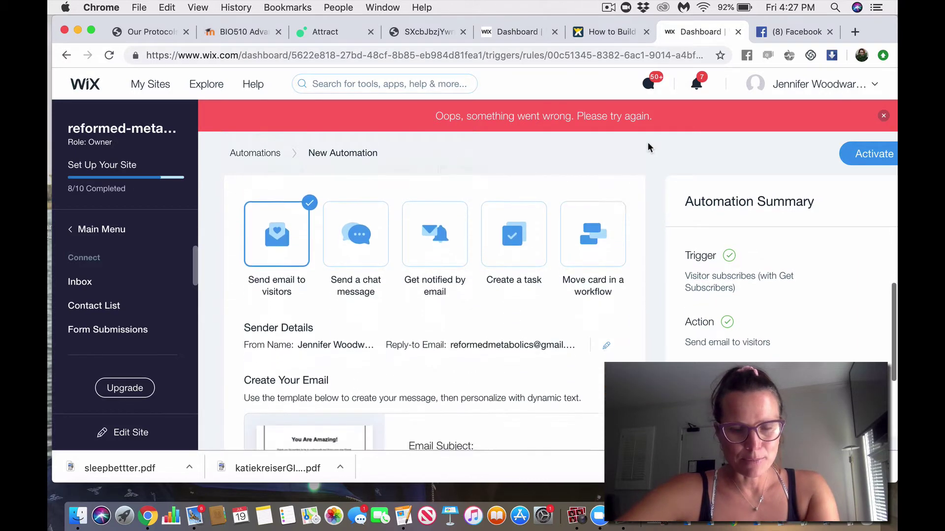
pyautogui.scroll(-5, 503, 294)
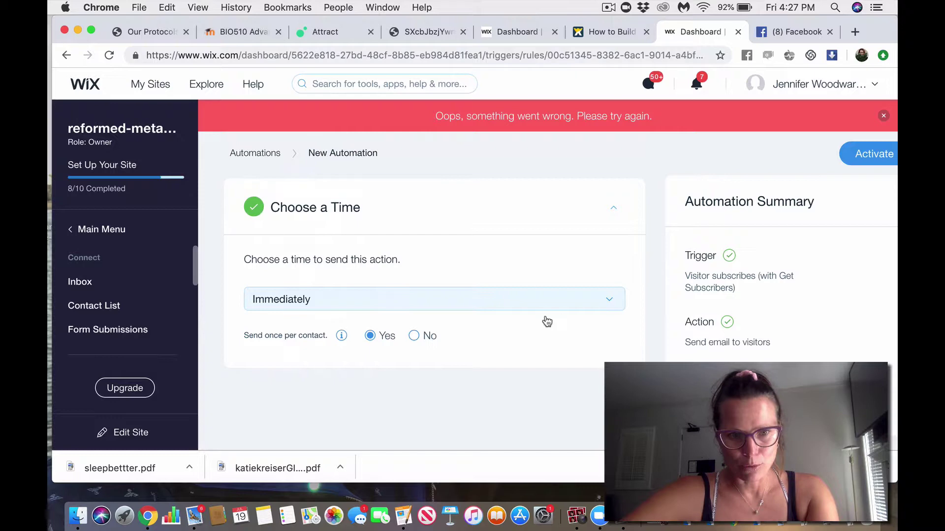
pyautogui.click(382, 298)
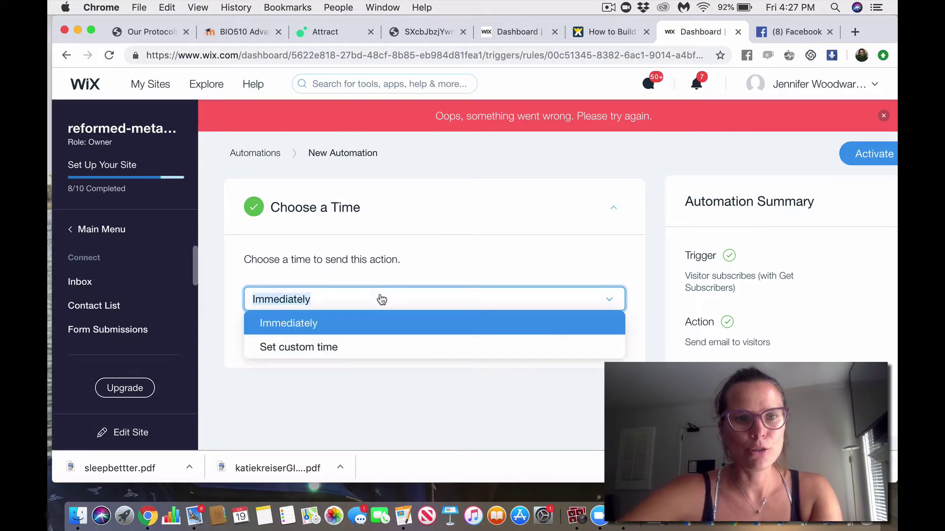
pyautogui.click(383, 324)
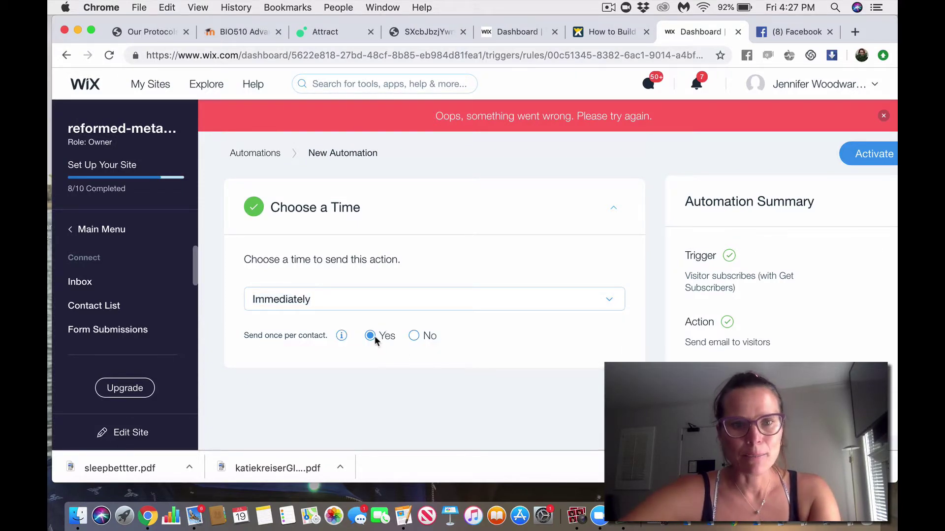
pyautogui.scroll(10, 372, 340)
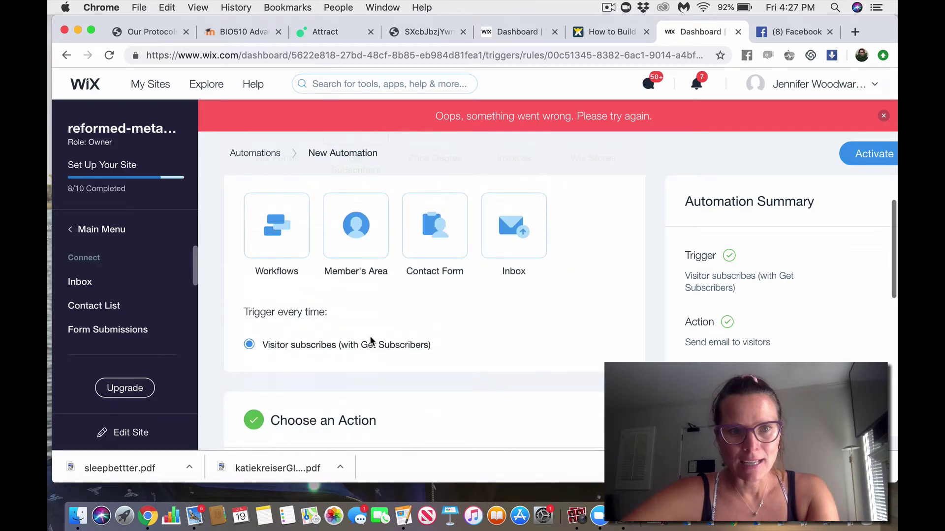
pyautogui.scroll(1, 370, 335)
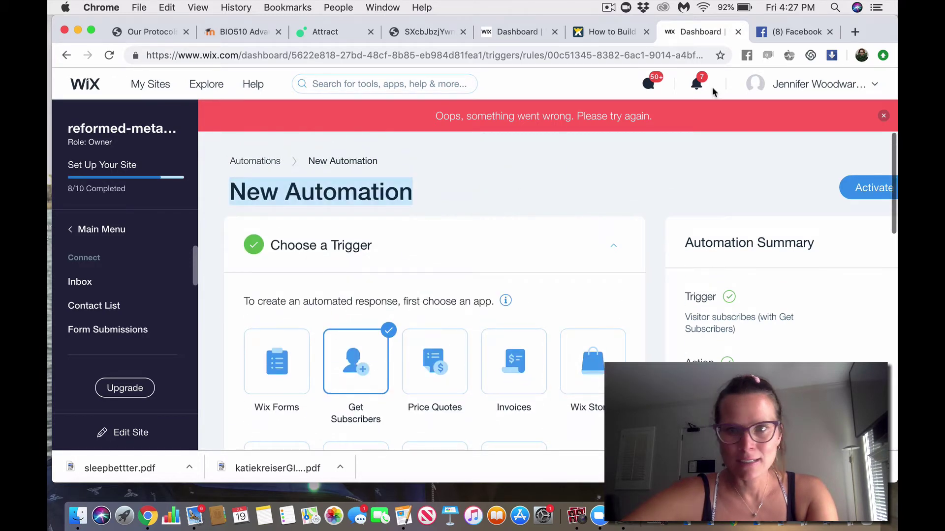
pyautogui.click(869, 194)
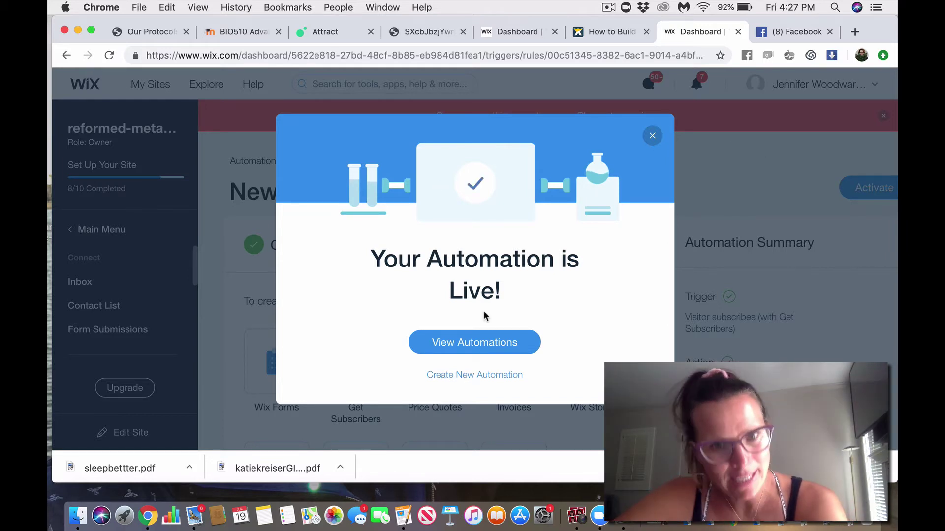
# Open the New Automation card from the automations list and scroll down to its Create Your Email section
pyautogui.click(488, 343)
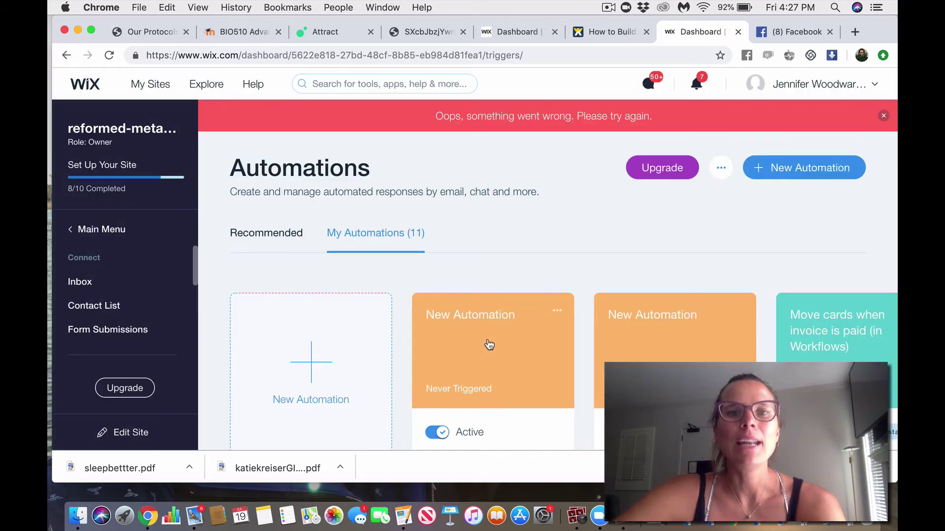
pyautogui.click(488, 344)
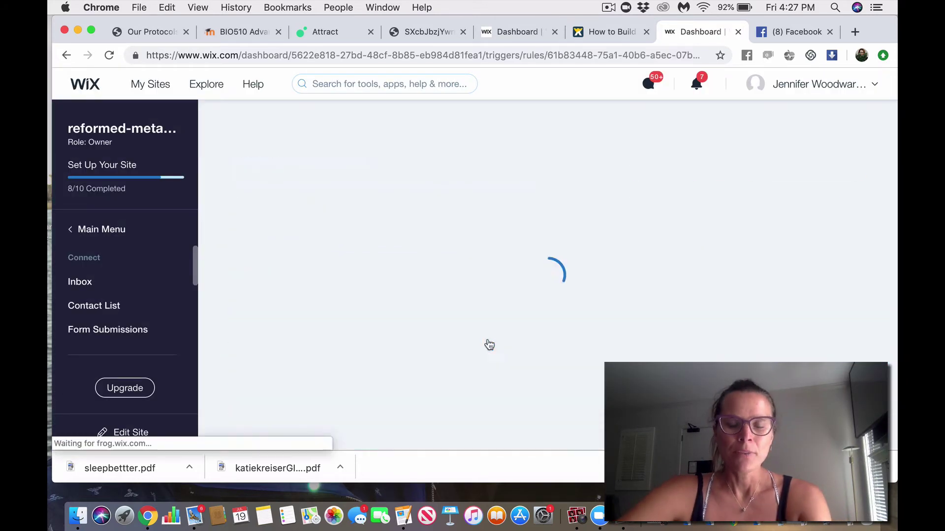
pyautogui.scroll(-5, 489, 343)
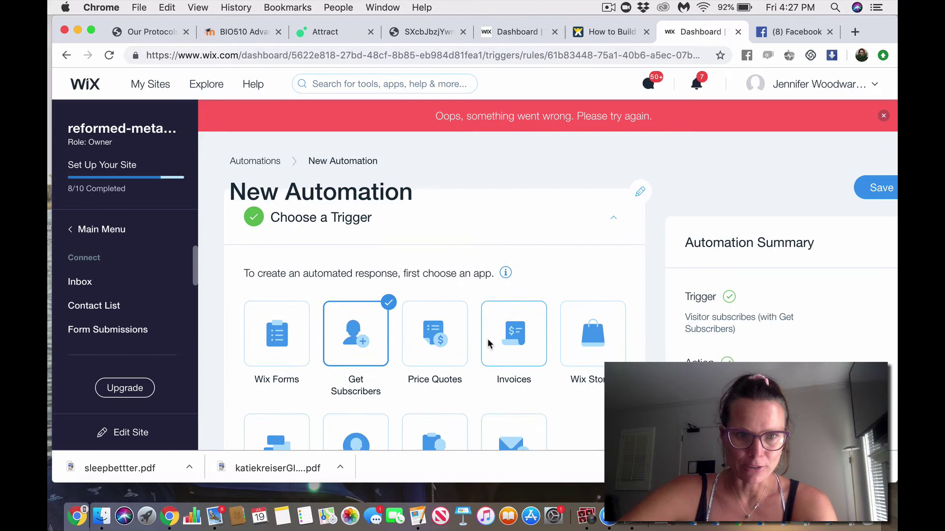
pyautogui.scroll(-5, 487, 338)
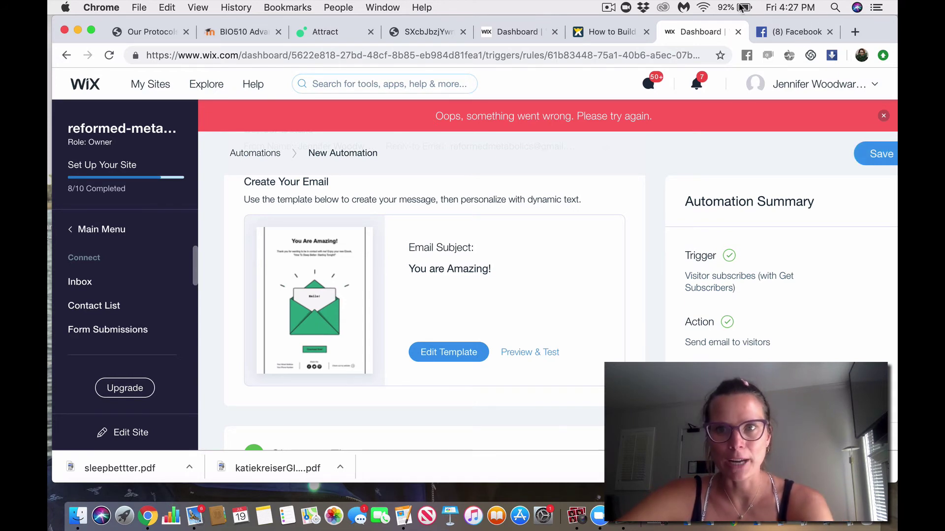
pyautogui.click(857, 8)
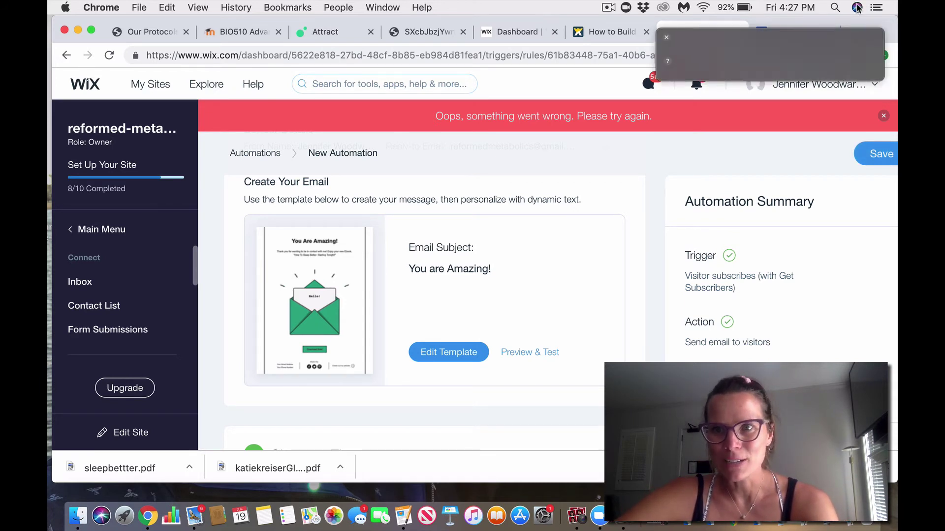
pyautogui.click(613, 8)
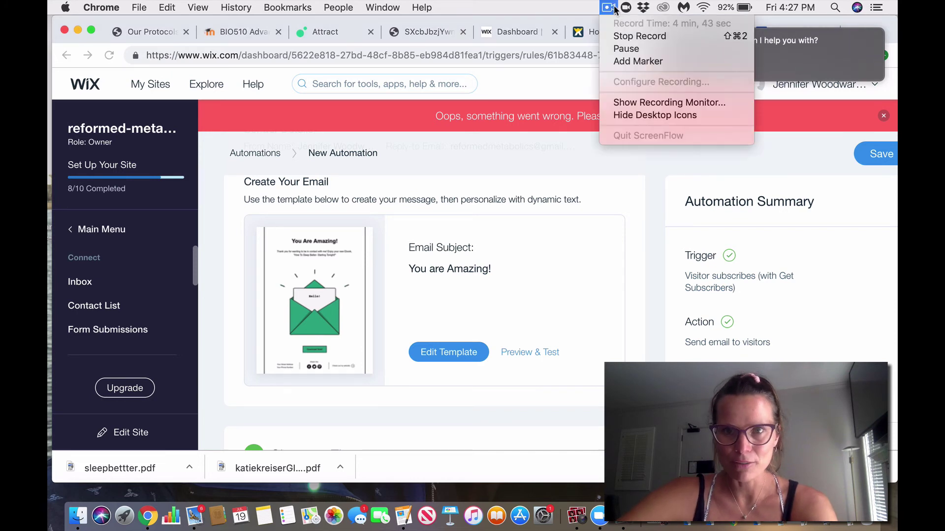